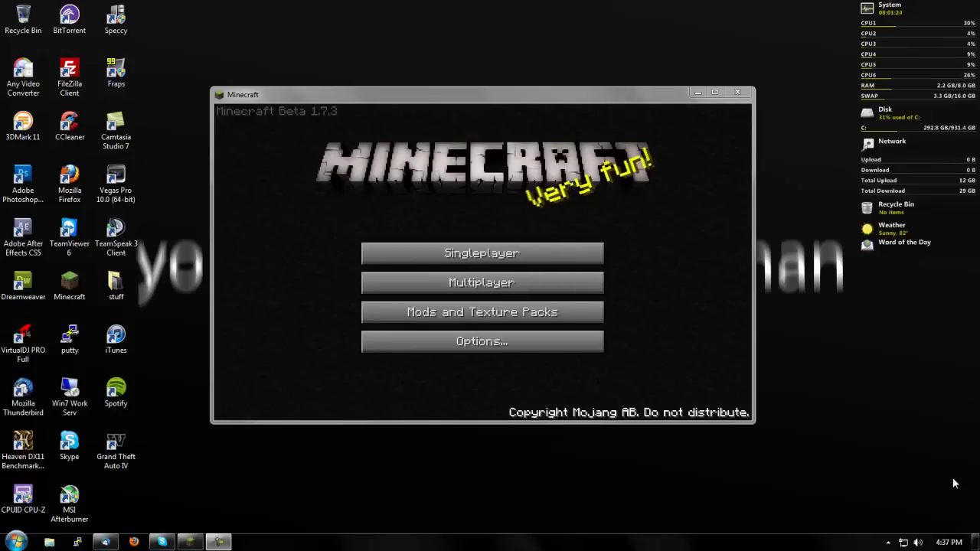
Step: Apply the Green Screen.zip texture pack
click(433, 314)
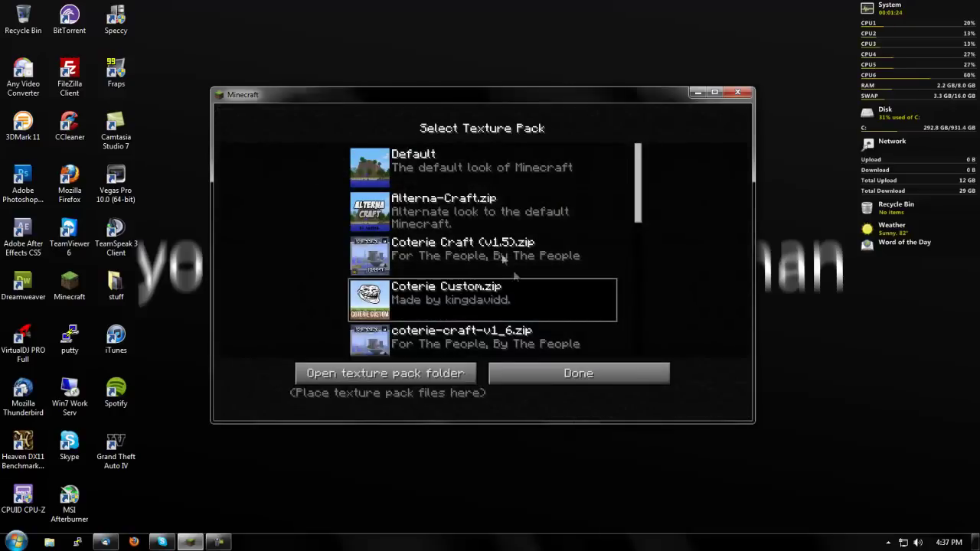
drag(649, 176, 649, 256)
click(449, 219)
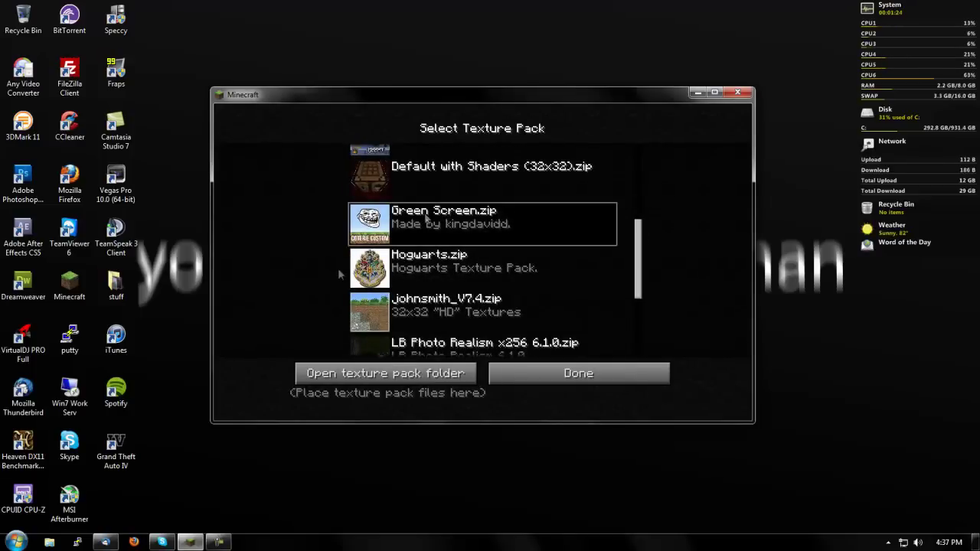
click(599, 387)
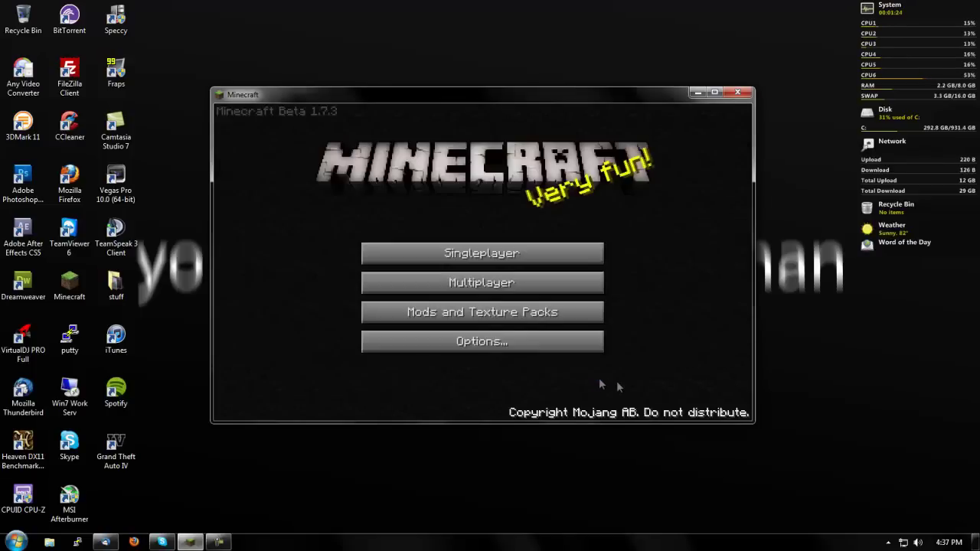
Step: Load the first New World save in singleplayer and fly to the snowy ground among the trees
click(456, 253)
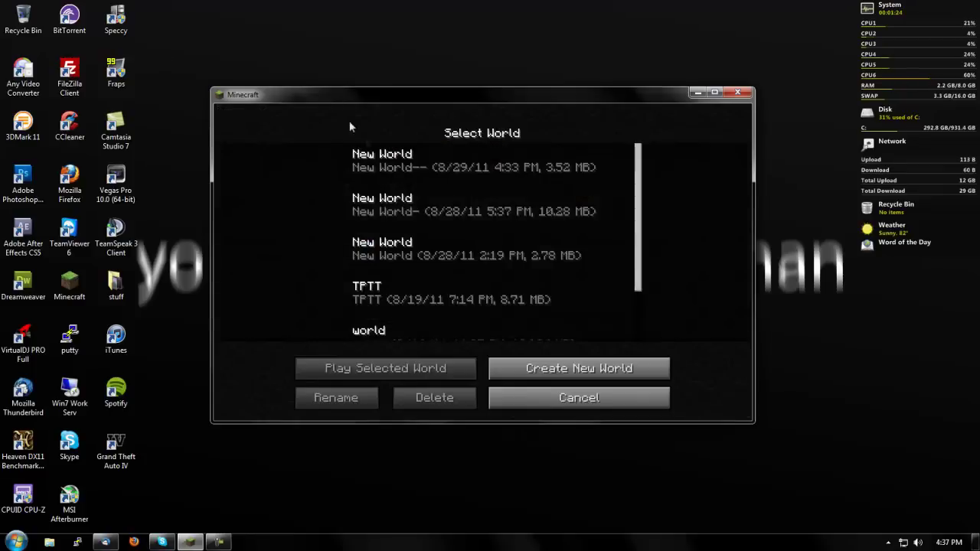
double_click(409, 159)
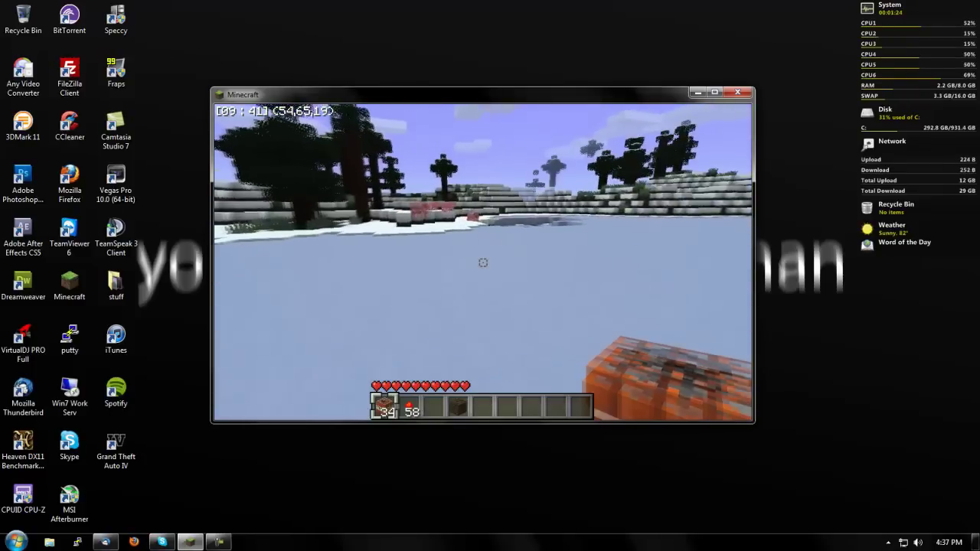
key(f)
key(w)
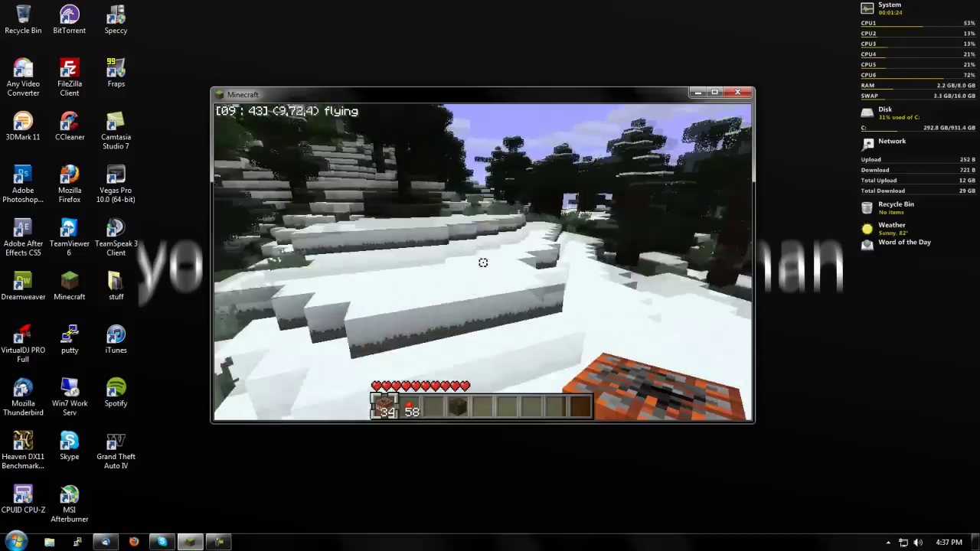
Step: Add a stack of 64 bright green blocks to the hotbar and equip it on open snowy ground
key(e)
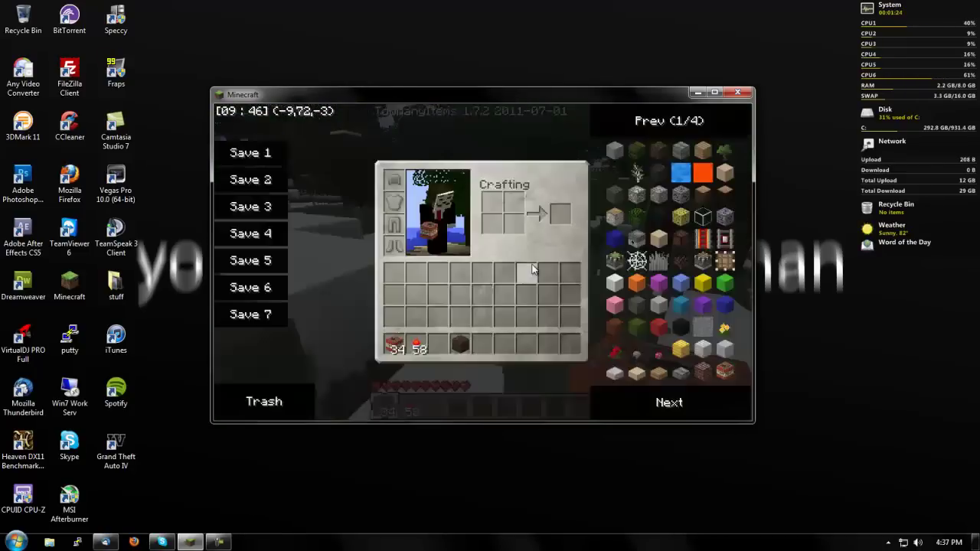
click(697, 398)
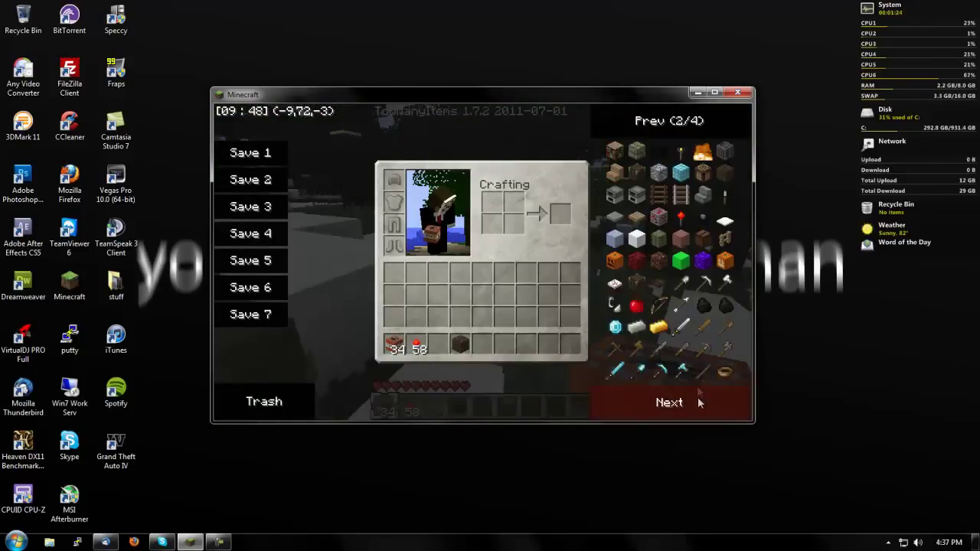
key(e)
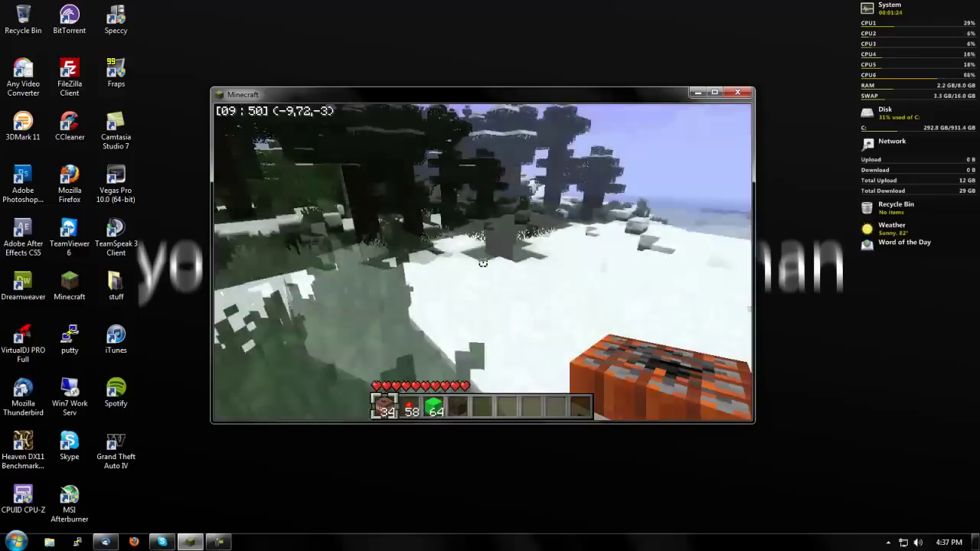
scroll(483, 263, down, 4)
key(w)
scroll(483, 263, up, 2)
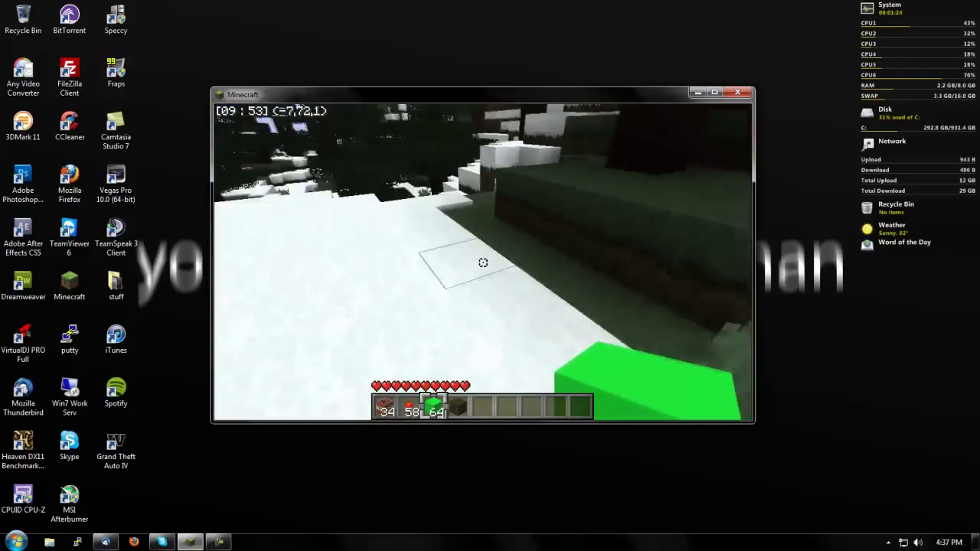
Step: Place green blocks on the snow to form the first two sides of a rectangular floor outline
right_click(484, 263)
right_click(483, 263)
right_click(483, 262)
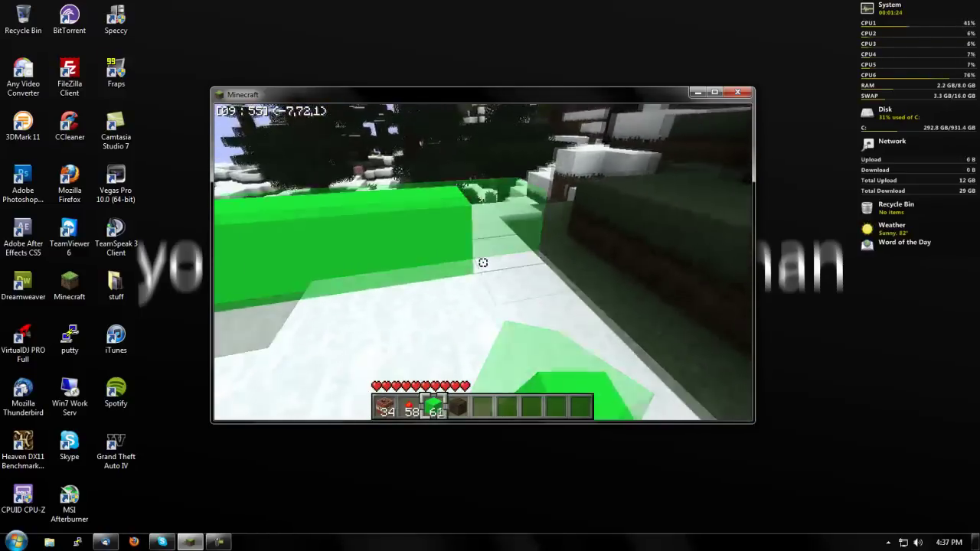
right_click(483, 263)
right_click(483, 262)
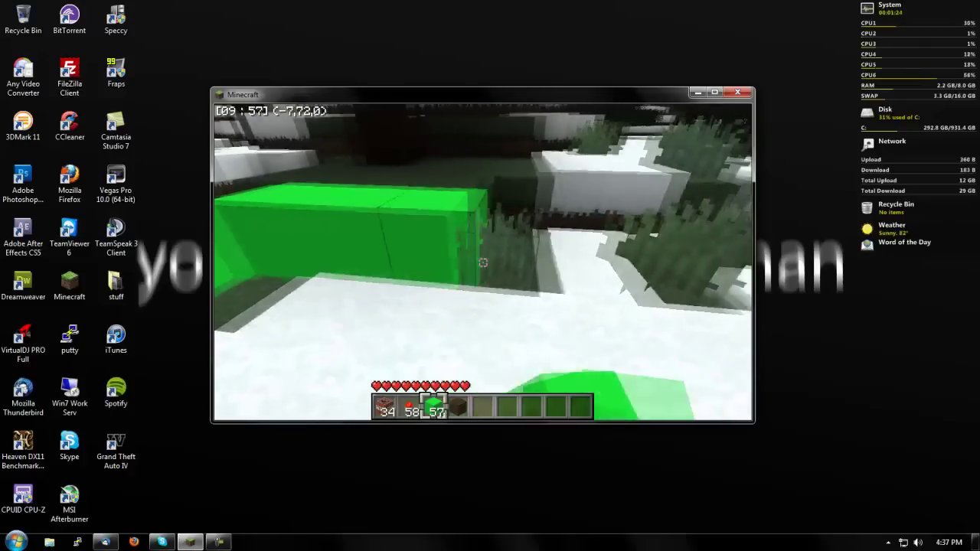
key(d)
key(s)
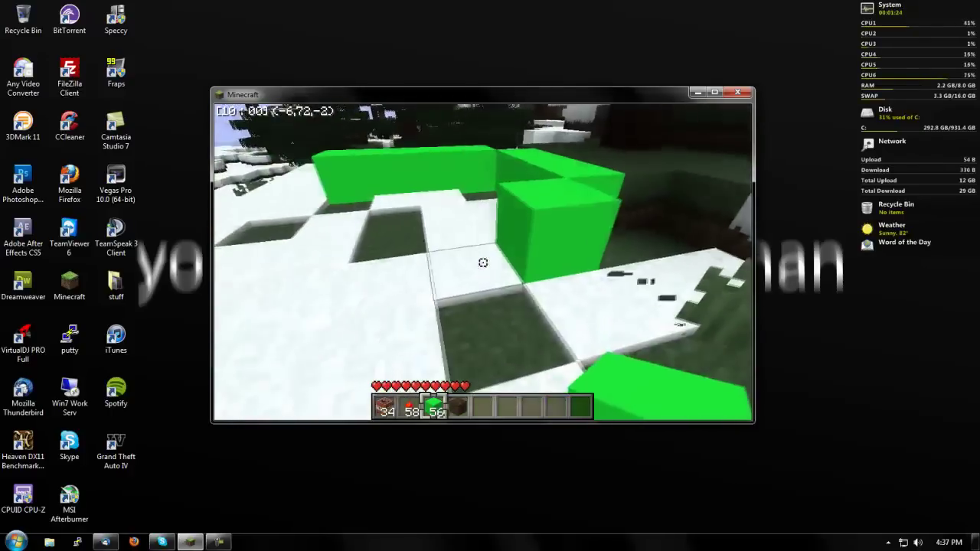
Step: Close the floor outline by placing green blocks along its remaining open side
key(w)
key(space)
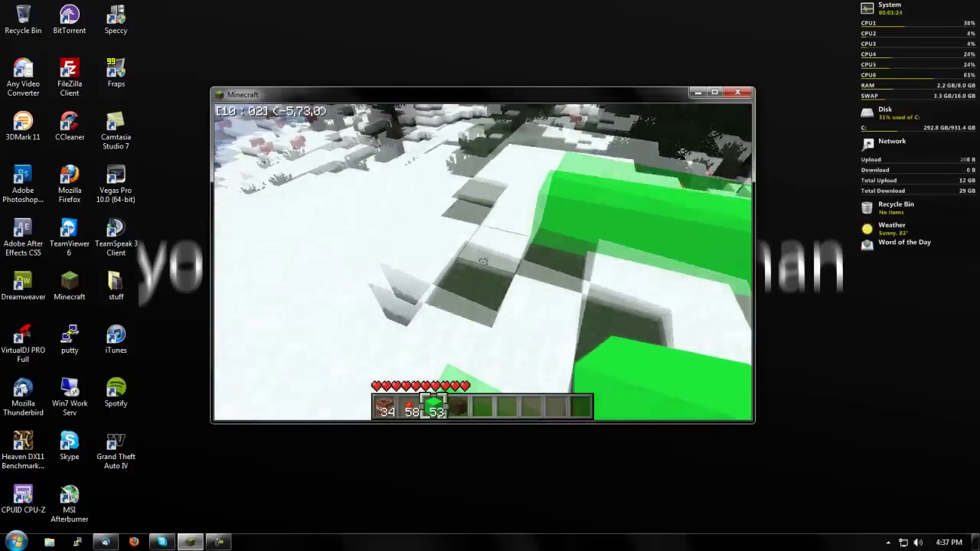
key(s)
right_click(483, 263)
right_click(483, 263)
right_click(483, 263)
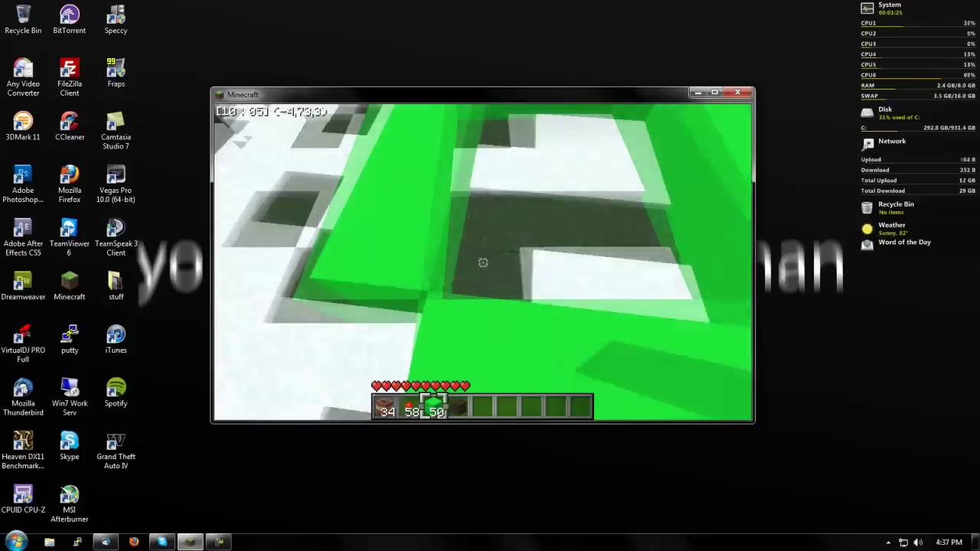
Step: Fill the inside of the outline with green blocks to make a solid floor
key(w)
right_click(483, 263)
right_click(484, 262)
right_click(483, 263)
right_click(483, 263)
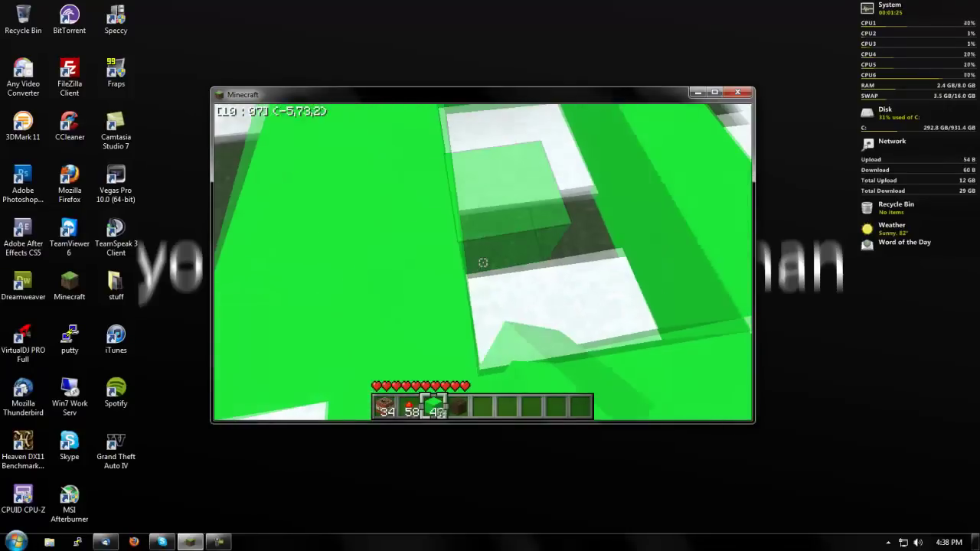
right_click(483, 263)
right_click(483, 263)
right_click(484, 262)
key(s)
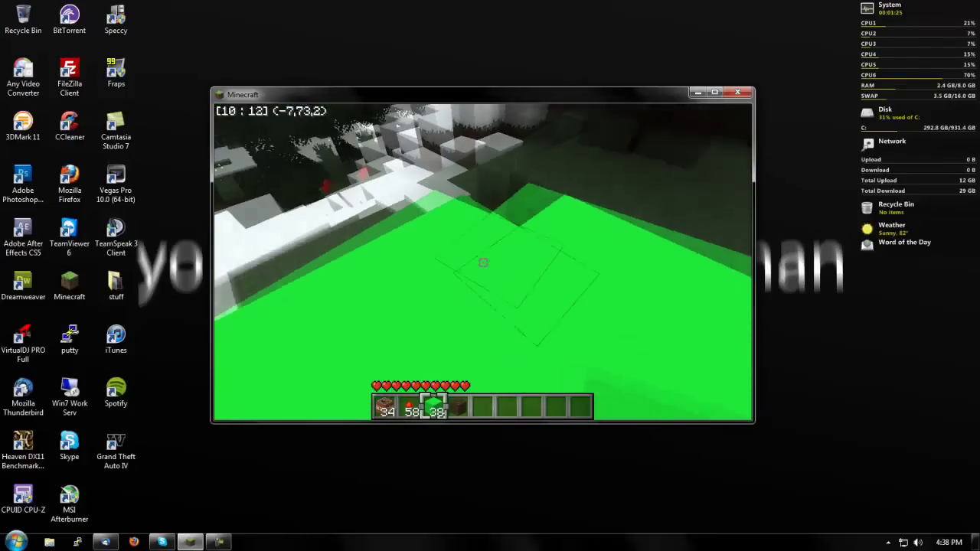
Step: Build the bottom row of the green back wall along one edge of the floor
key(s)
right_click(483, 263)
right_click(483, 262)
key(s)
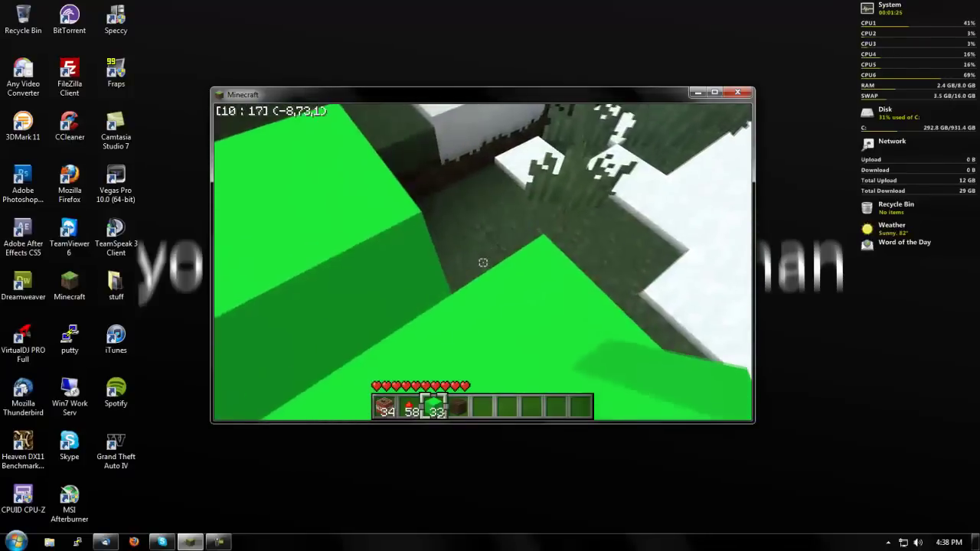
Step: Add the second row of green blocks on top of the back wall
right_click(483, 262)
key(w)
right_click(483, 263)
right_click(483, 263)
right_click(484, 262)
right_click(484, 263)
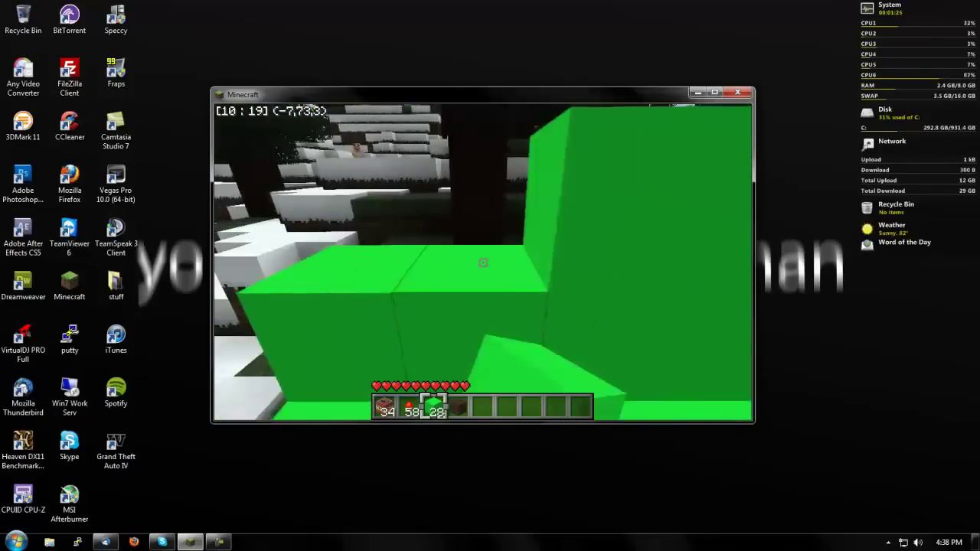
key(s)
right_click(483, 263)
right_click(483, 263)
key(w)
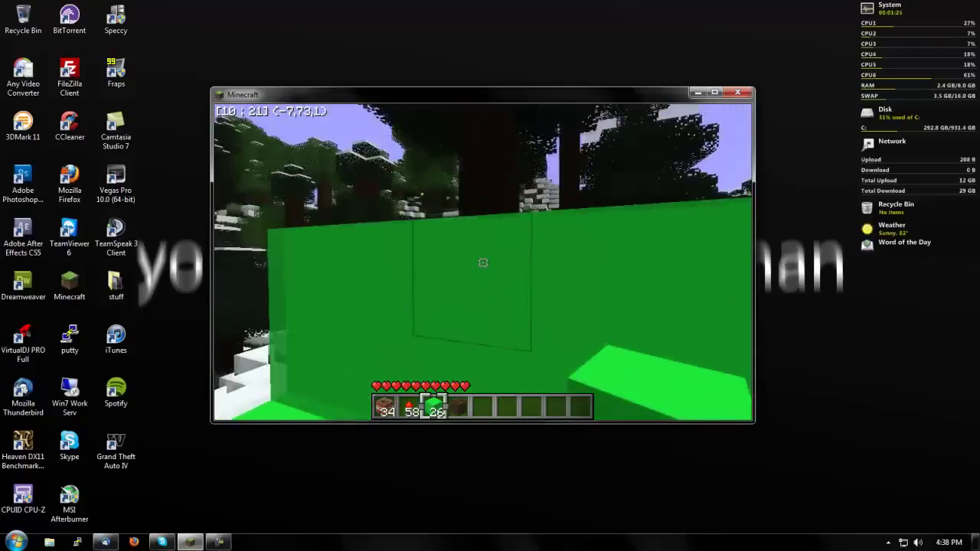
Step: Fly up to add the upper rows of the green back wall, then land on the floor
key(f)
key(e)
right_click(483, 262)
key(w)
right_click(483, 262)
right_click(483, 263)
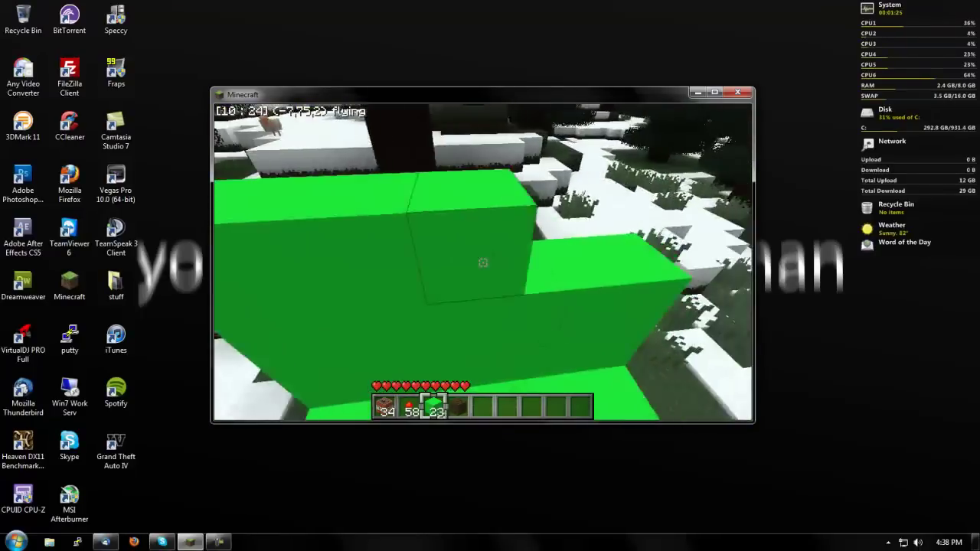
right_click(483, 263)
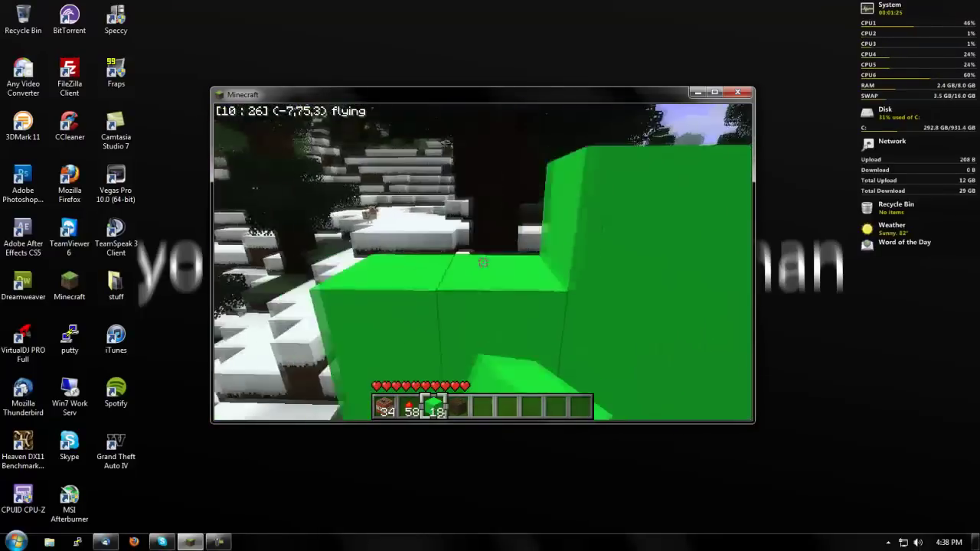
right_click(483, 263)
key(f)
right_click(483, 263)
key(w)
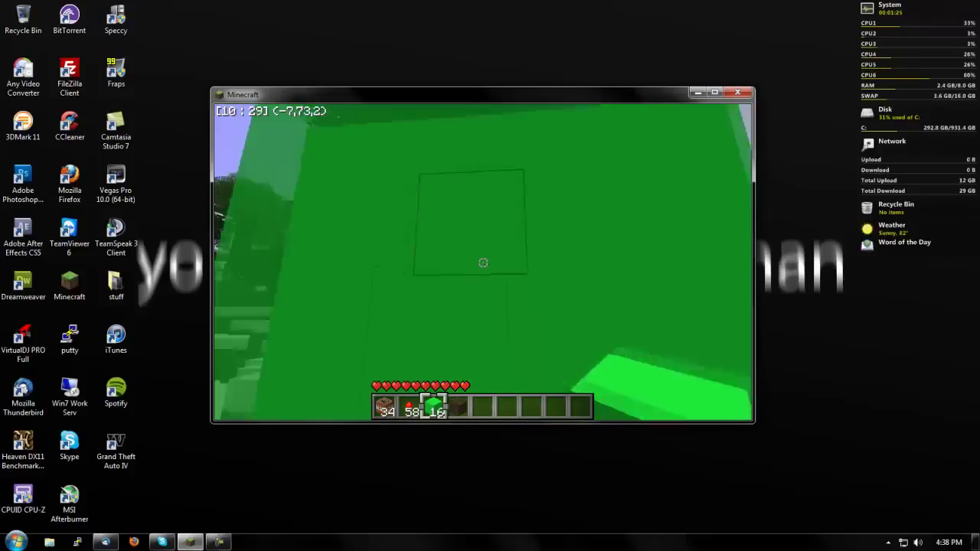
Step: Fill the notch at the edge of the green floor with one more block
key(s)
key(w)
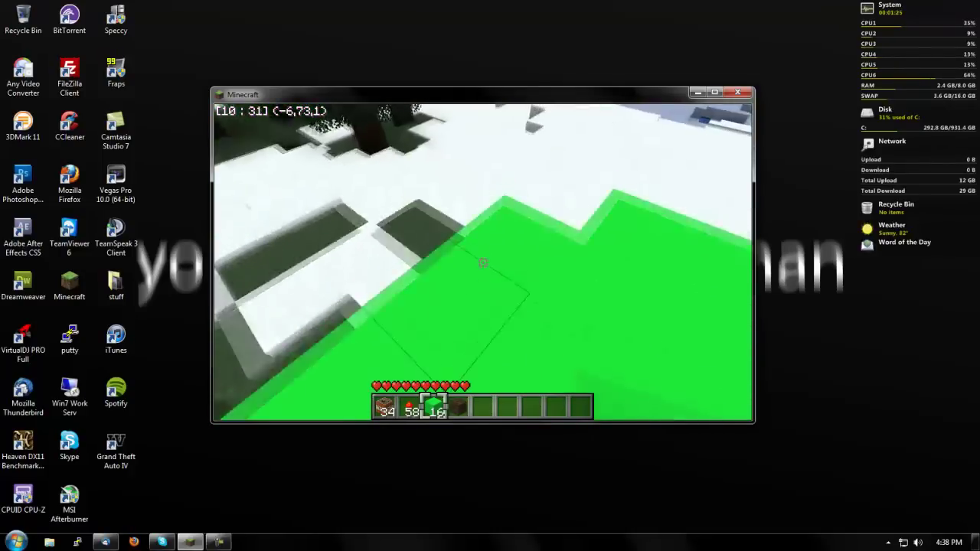
key(w)
right_click(483, 262)
key(w)
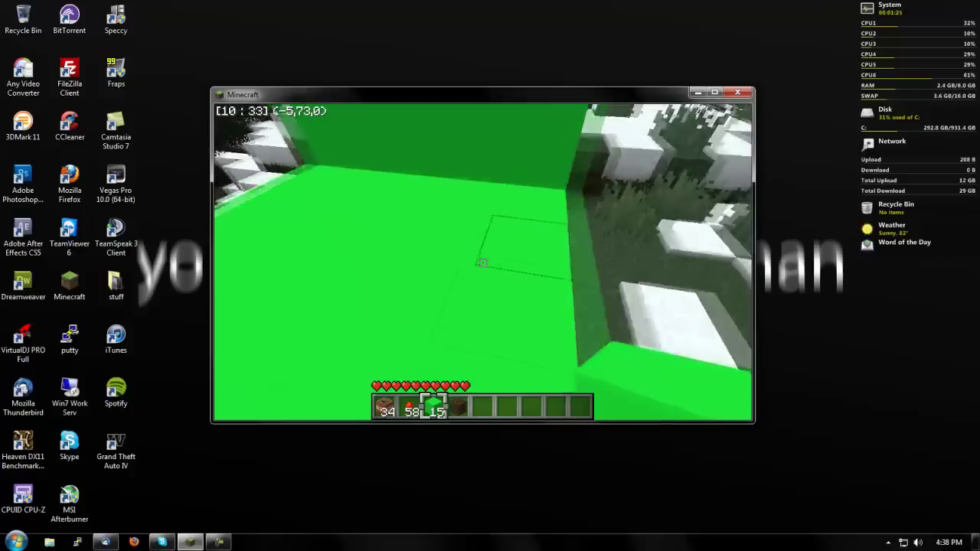
key(s)
key(w)
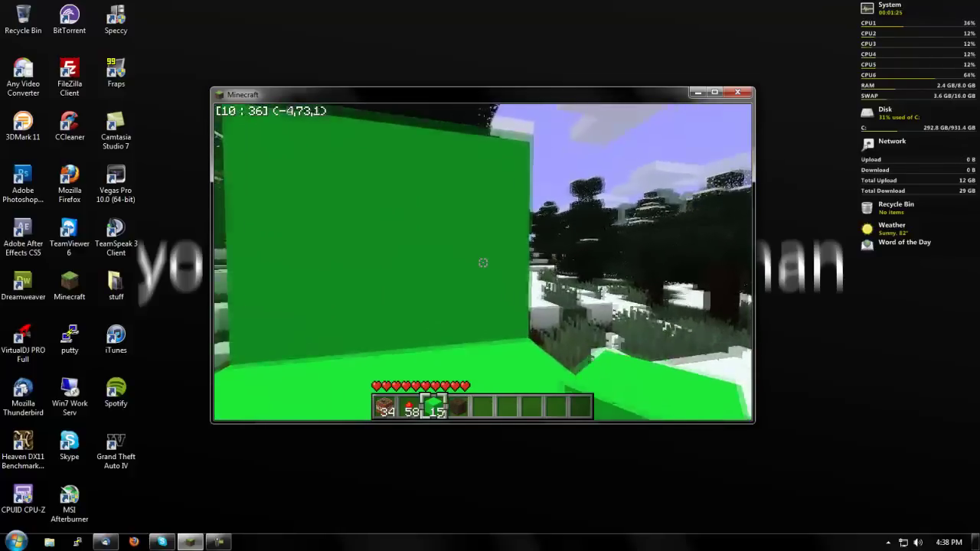
Step: Check the character on the green screen set in third-person view, return to first person and walk around the set
key(F5)
key(w)
key(w)
key(F5)
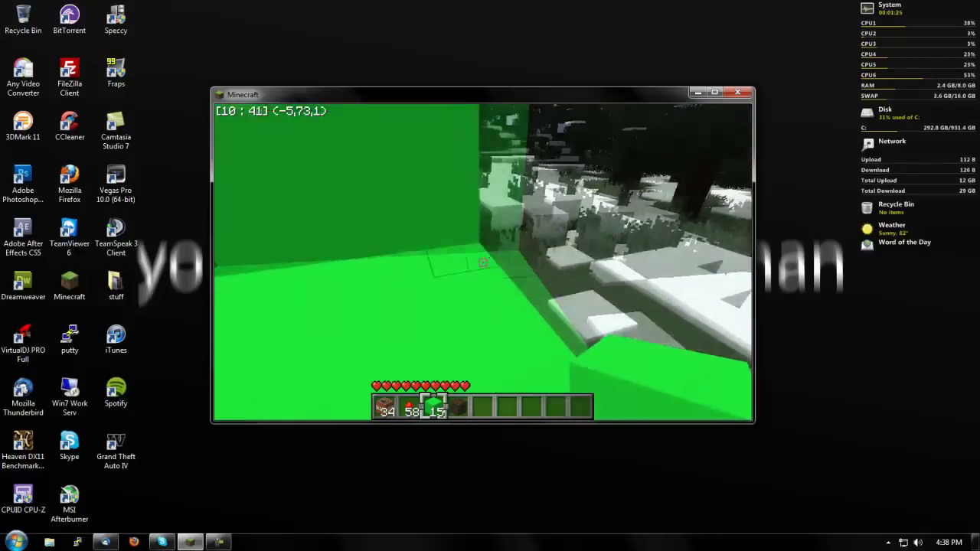
key(w)
key(space)
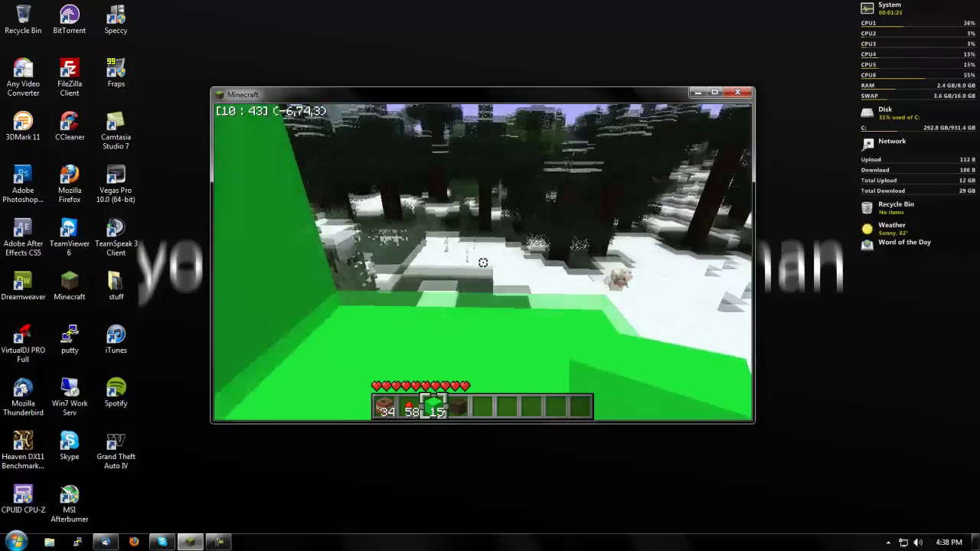
key(w)
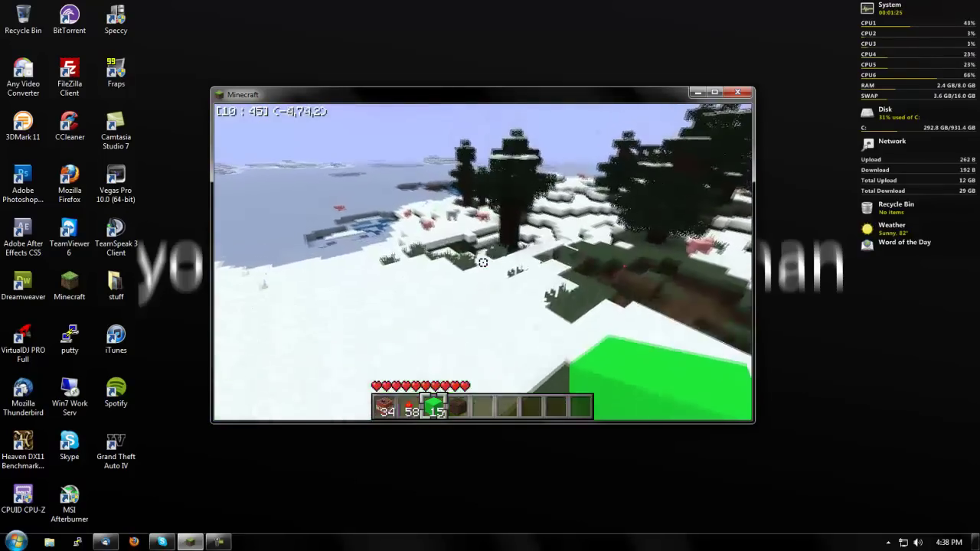
Step: Save the world, quit to the title screen and close Minecraft
key(Escape)
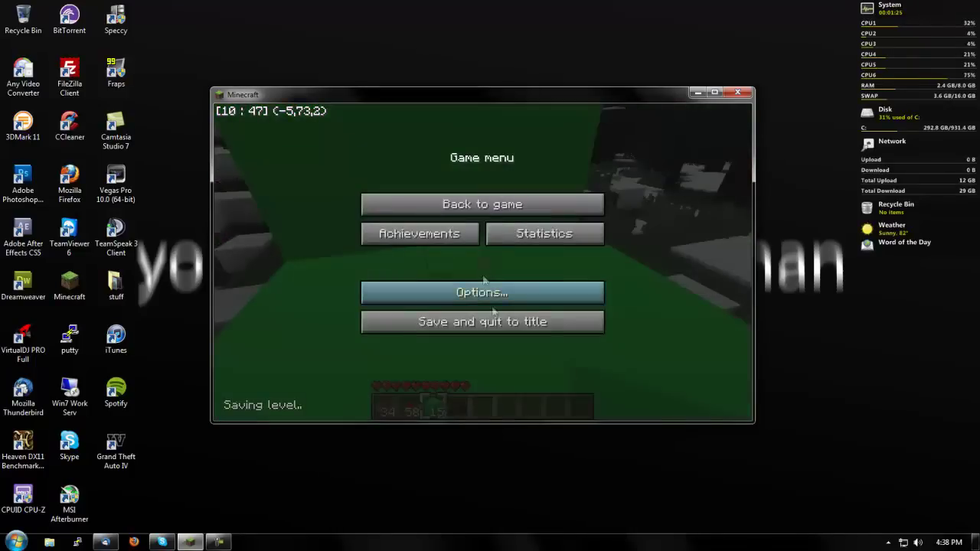
click(487, 324)
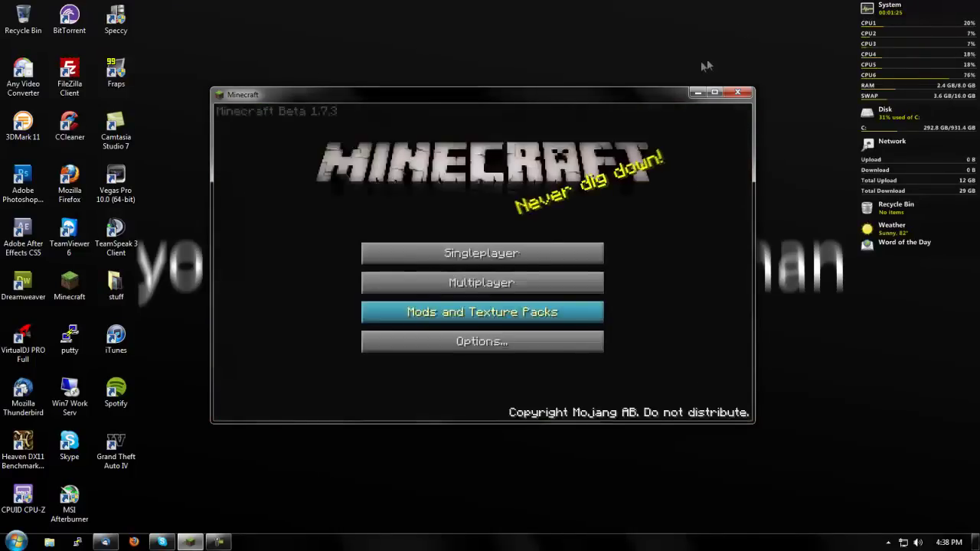
click(737, 92)
Step: Open Vegas Pro 10.0 and browse to the Fraps Movies folder on Local Disk (C:) in Windows Explorer
double_click(115, 182)
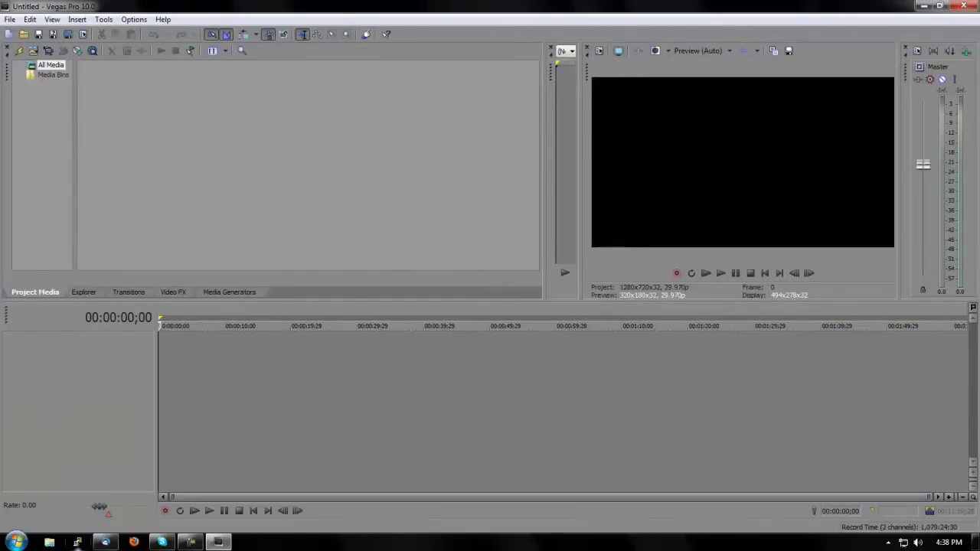
click(49, 542)
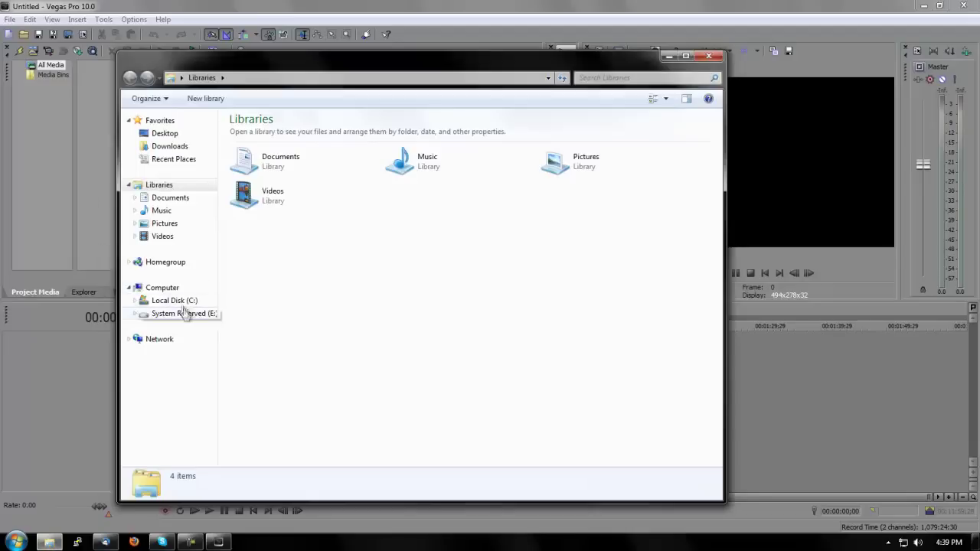
click(181, 304)
double_click(260, 147)
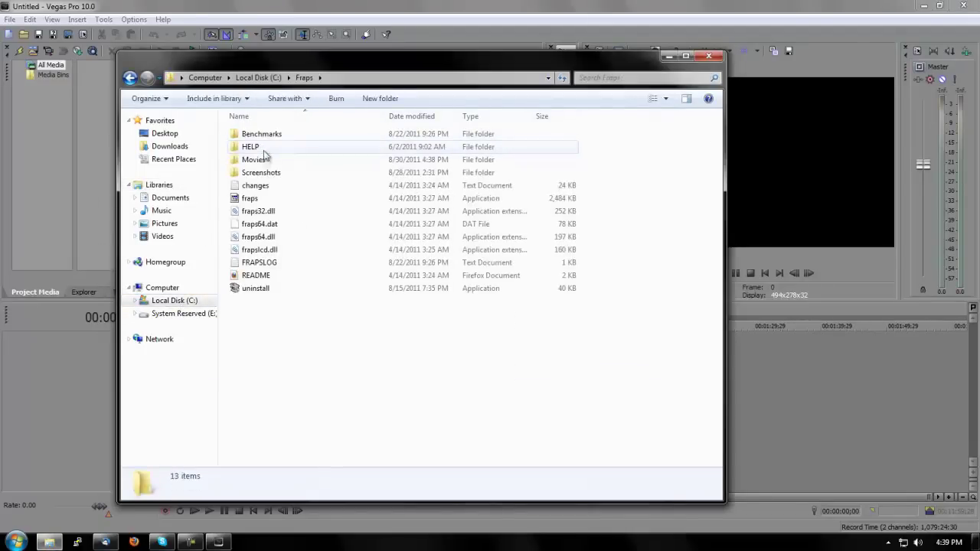
double_click(260, 160)
scroll(560, 188, down, 5)
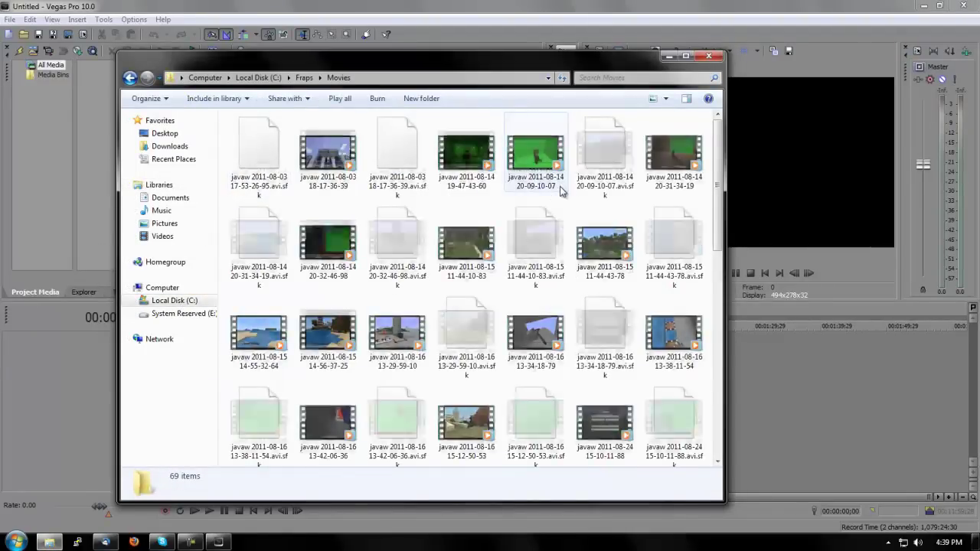
click(556, 431)
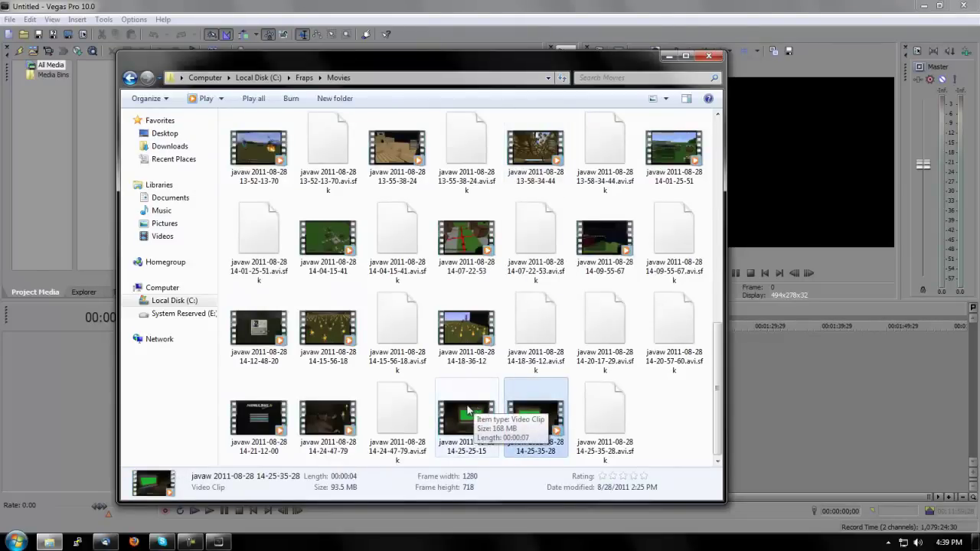
click(491, 420)
double_click(485, 411)
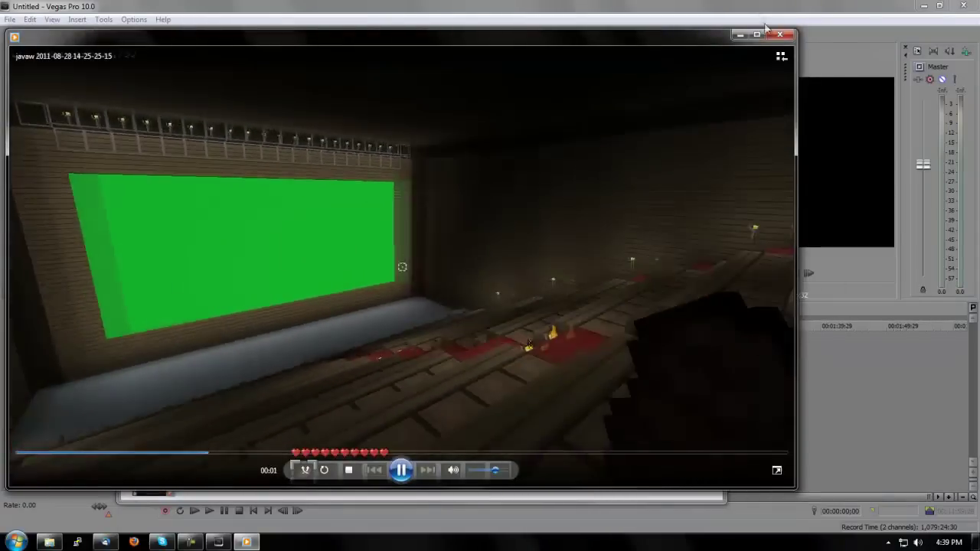
click(779, 34)
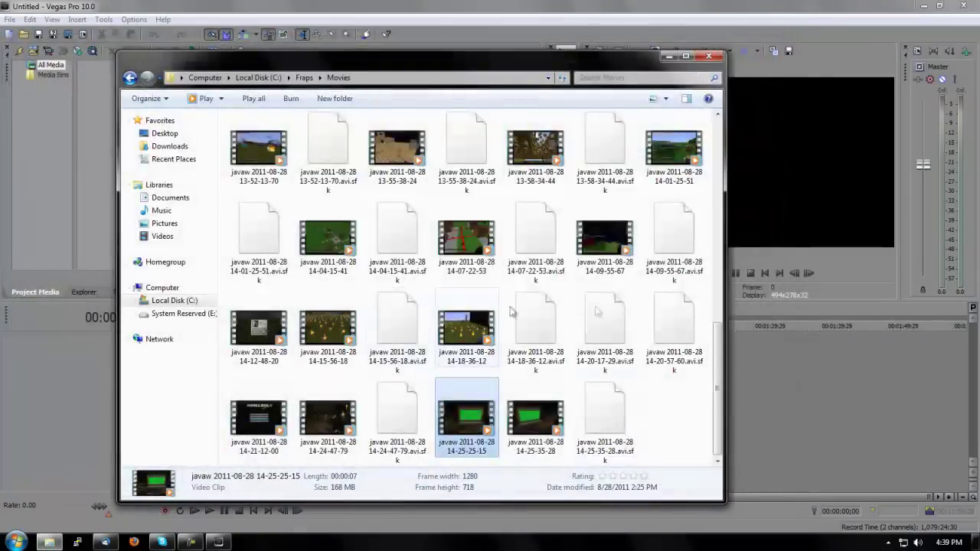
scroll(588, 314, up, 3)
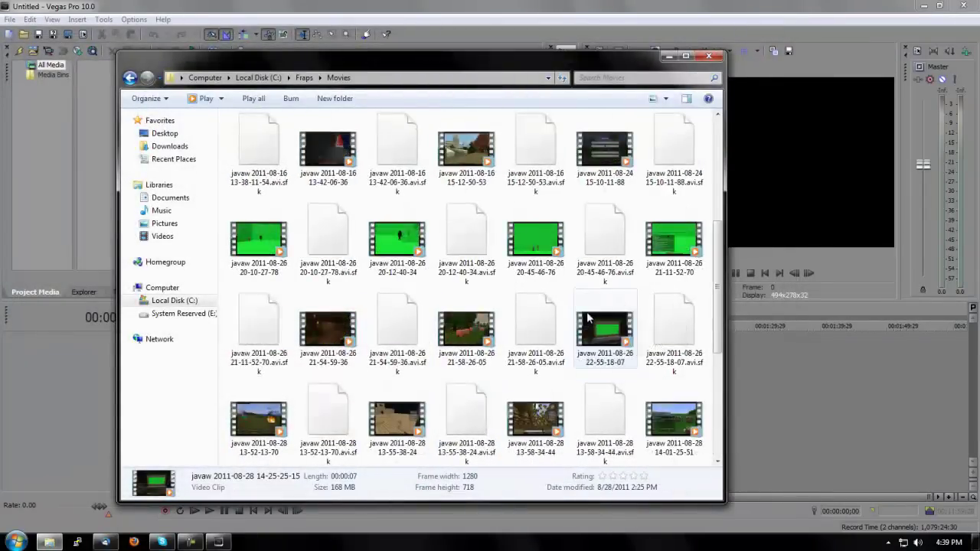
click(379, 259)
double_click(379, 259)
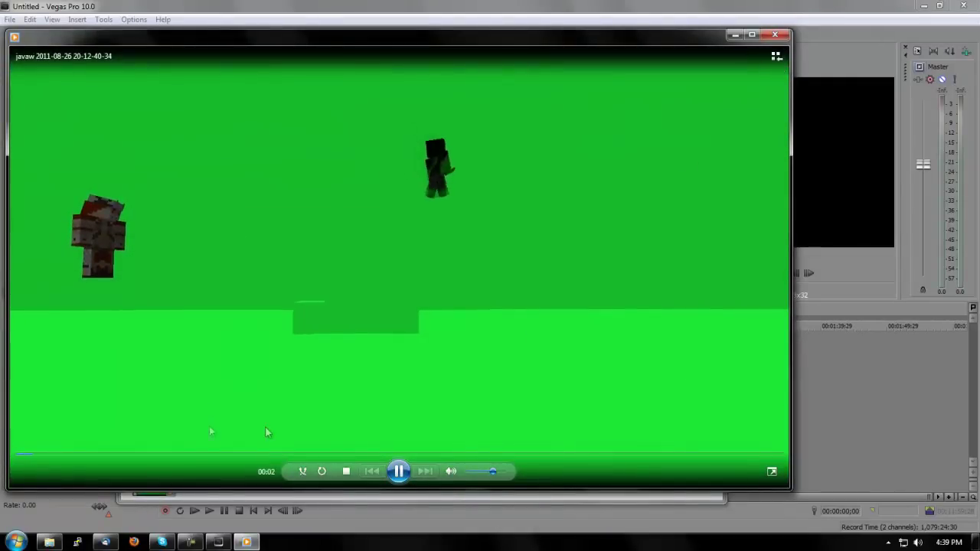
click(778, 33)
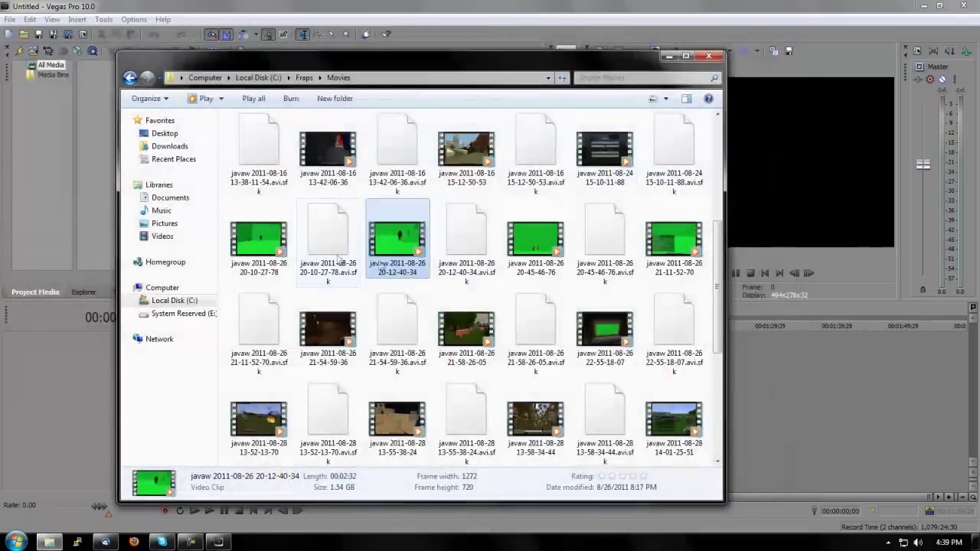
double_click(558, 259)
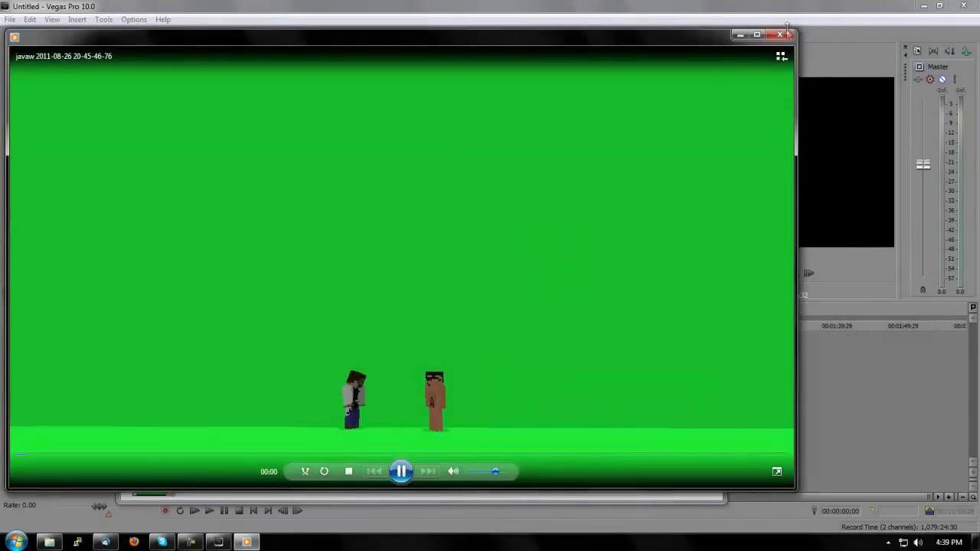
click(787, 37)
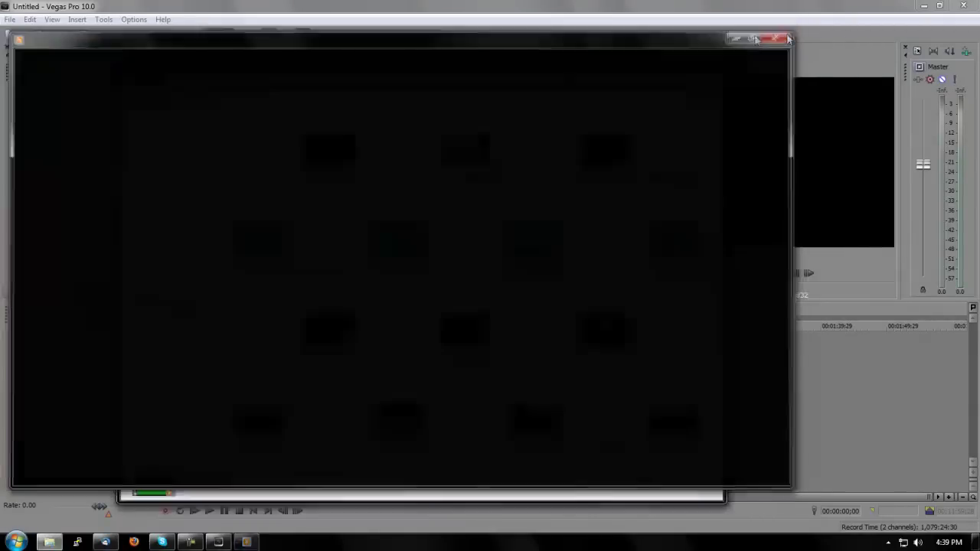
drag(592, 62, 918, 62)
drag(265, 362, 175, 372)
drag(800, 68, 481, 69)
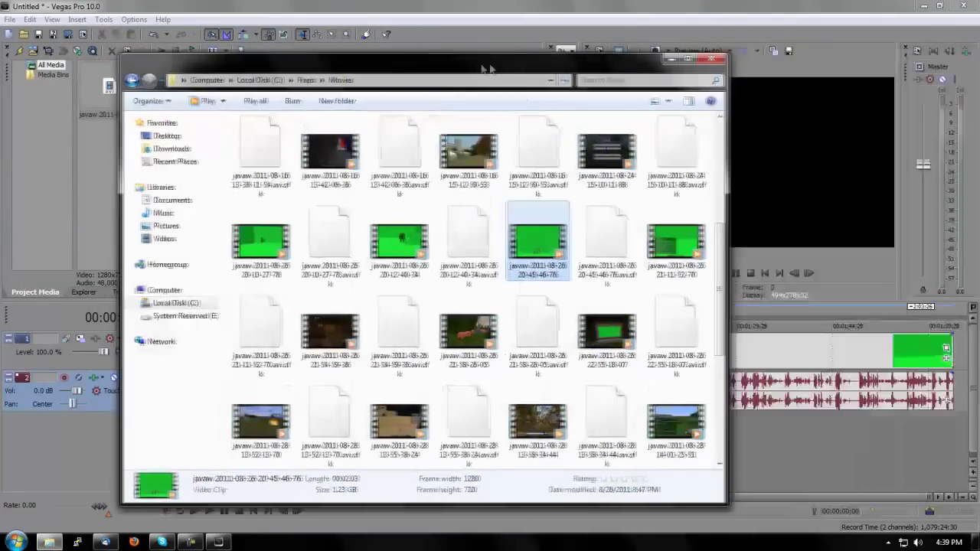
click(671, 58)
Step: Inspect the green screen footage at several points along the timeline and return the cursor to the start
click(608, 360)
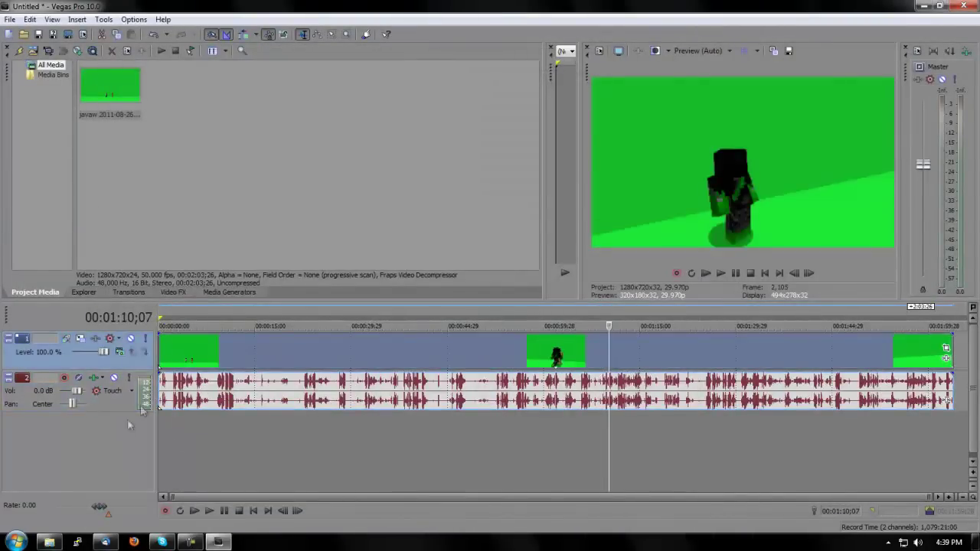
drag(258, 429, 864, 427)
click(575, 427)
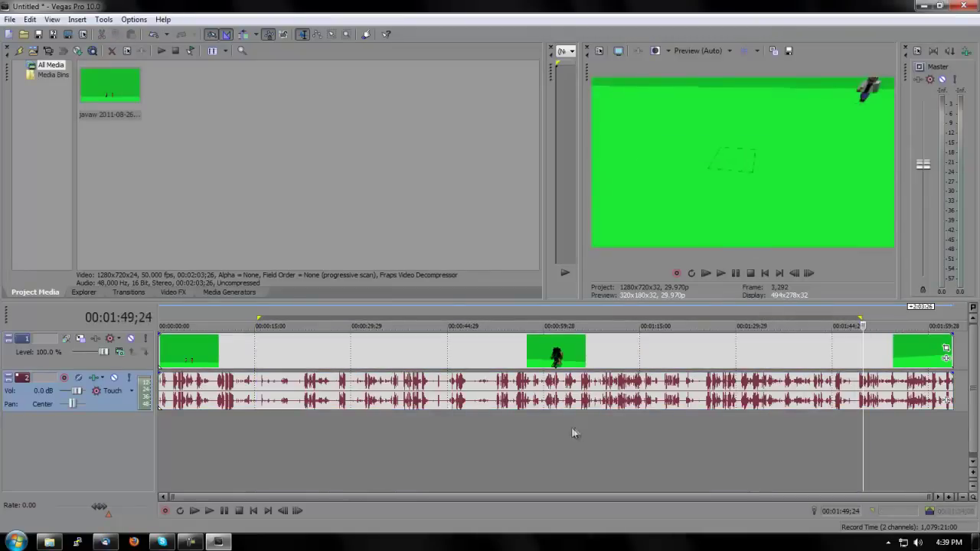
click(257, 510)
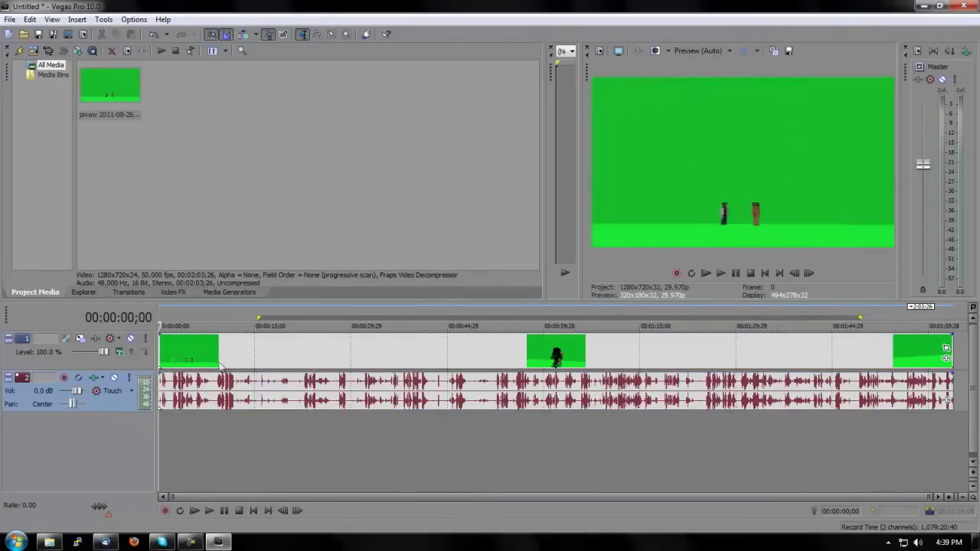
Step: Apply the Chroma Keyer video effect with the Pure Green Screen preset to the green screen clip
click(172, 292)
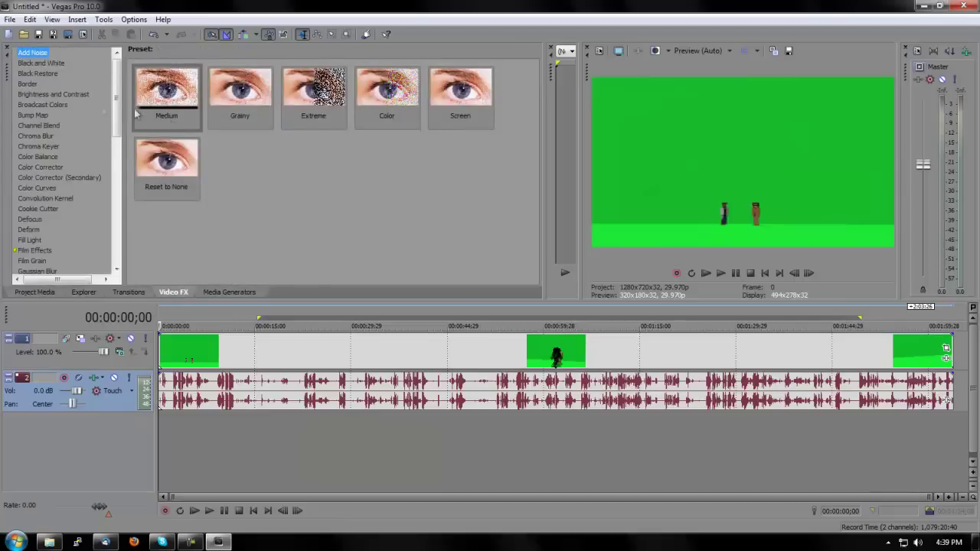
click(42, 147)
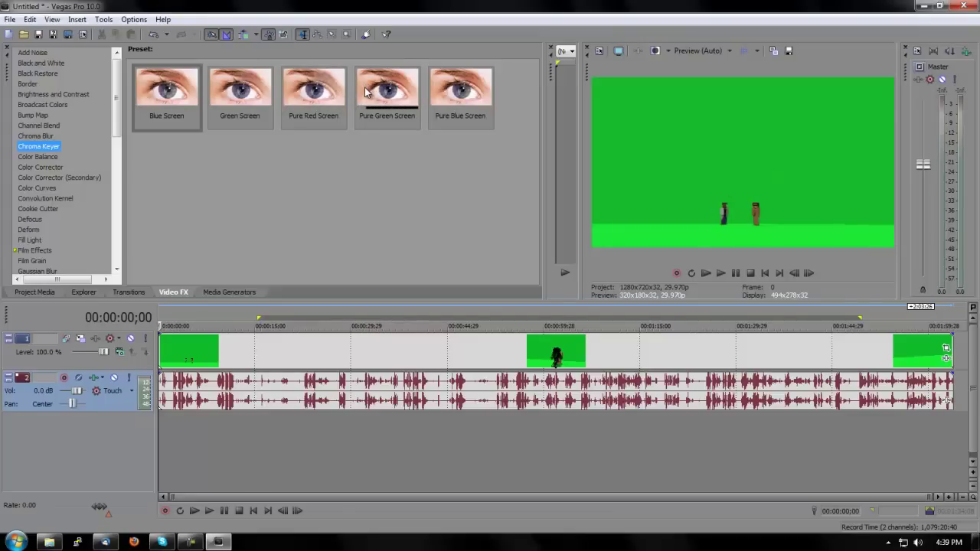
drag(373, 91, 374, 216)
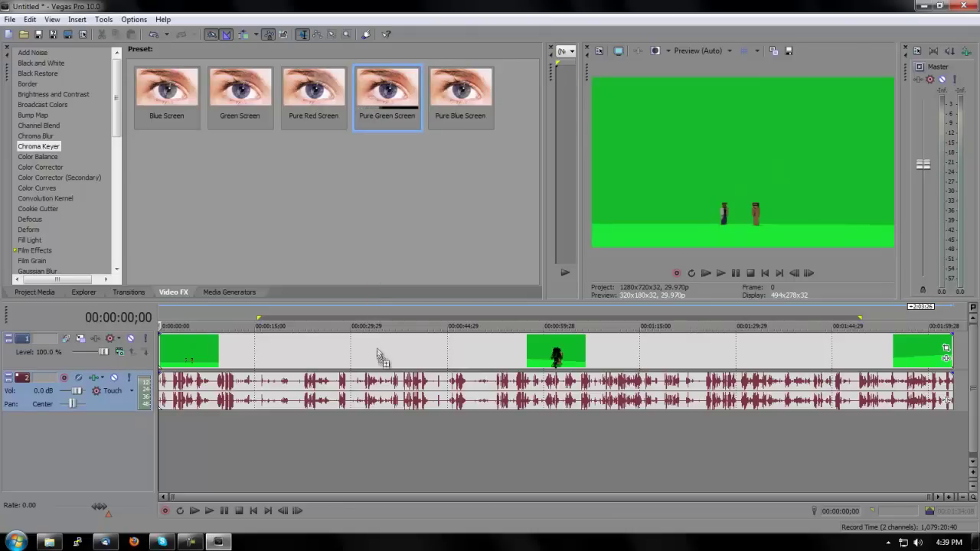
drag(378, 349, 377, 349)
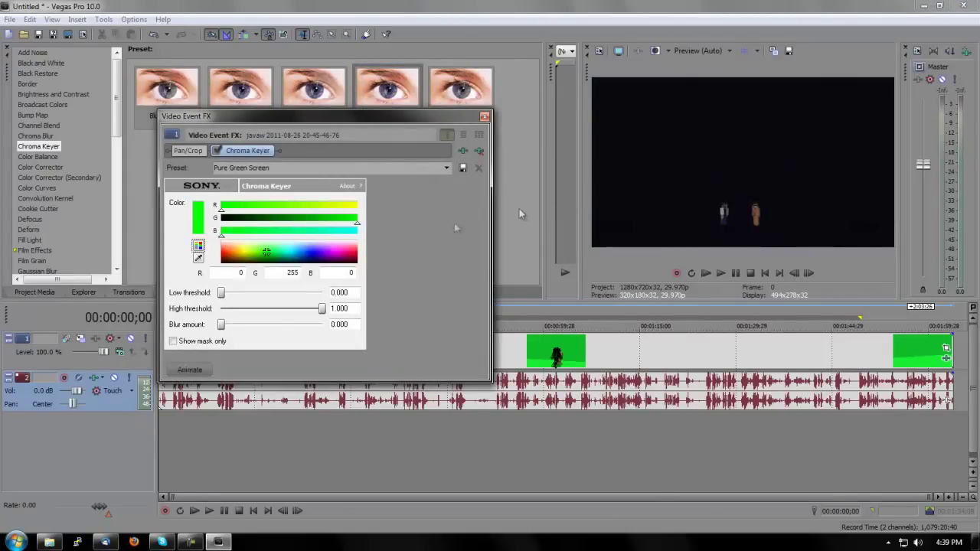
Step: Using the mask-only view, set the Chroma Keyer's low threshold to 0.351, then restore the normal view and close the effect settings
click(174, 341)
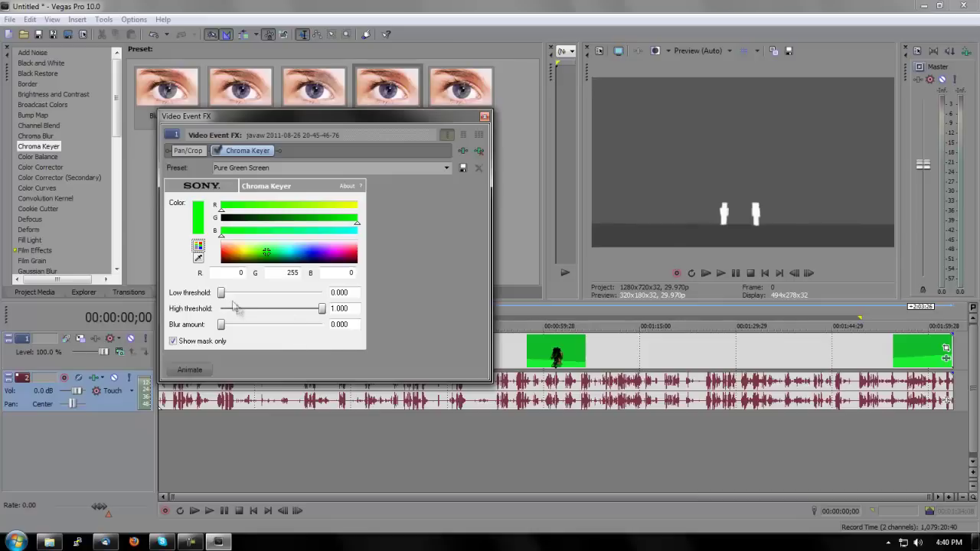
drag(226, 300, 259, 301)
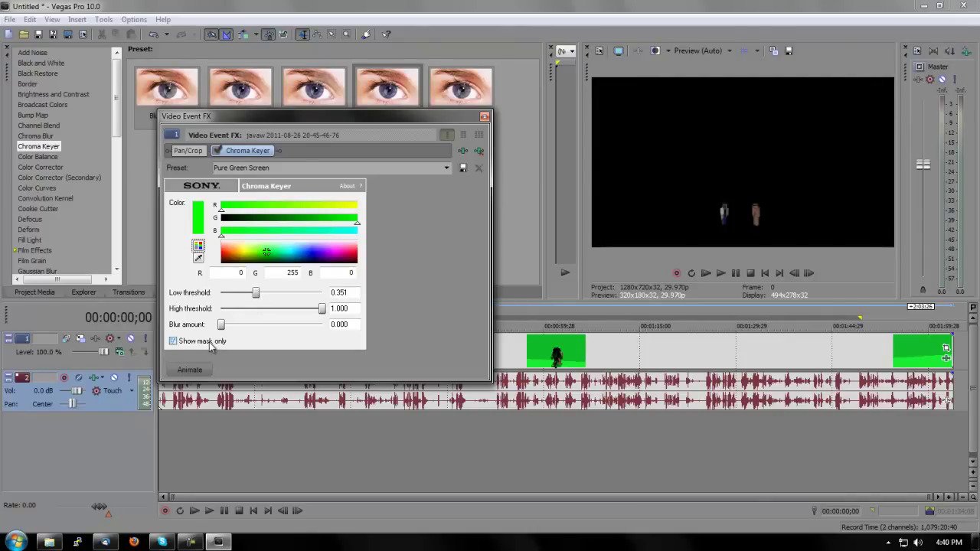
click(484, 117)
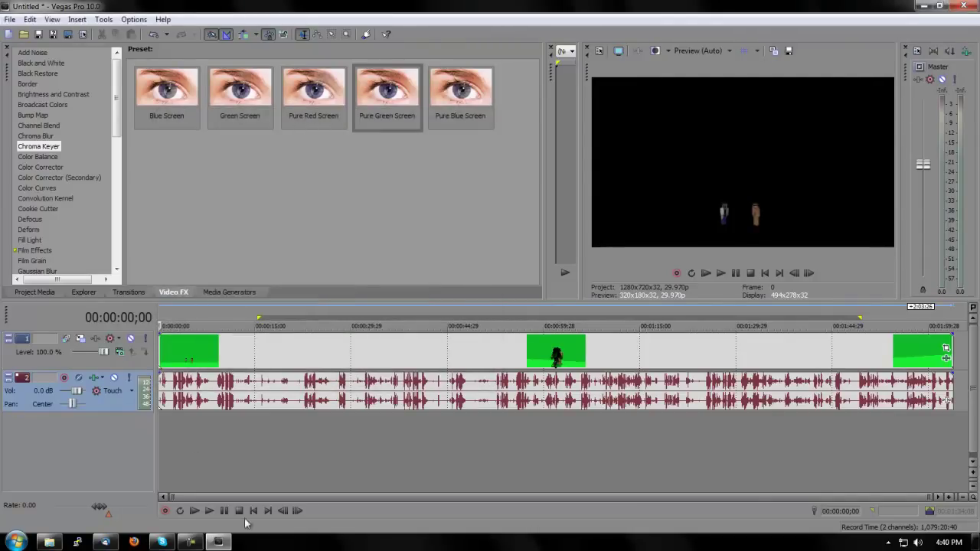
Step: Play the keyed footage and check it at several points, then stop and return to the start
click(214, 511)
click(316, 470)
click(427, 469)
click(539, 464)
click(239, 511)
click(253, 511)
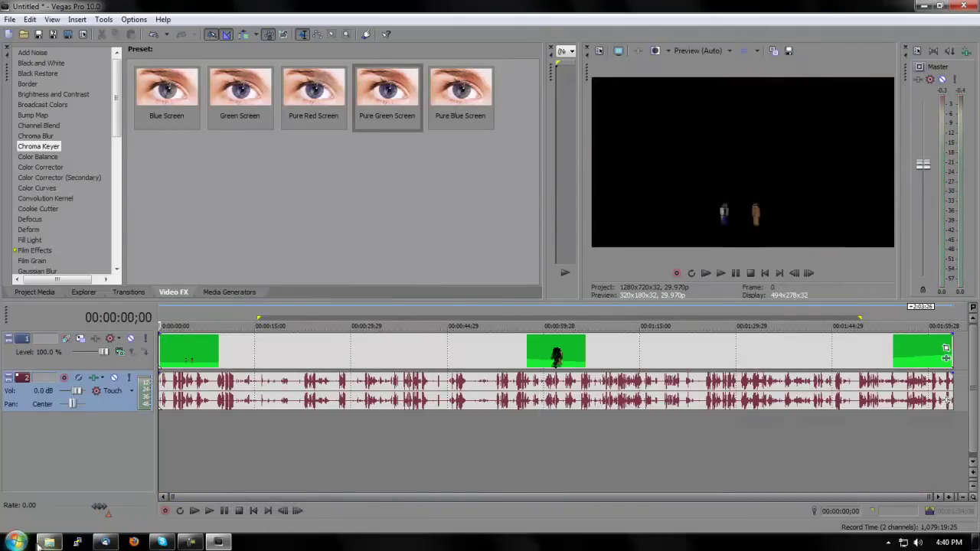
Step: Minimize the Fraps Movies folder and open the Videos library in a new Windows Explorer window
click(40, 544)
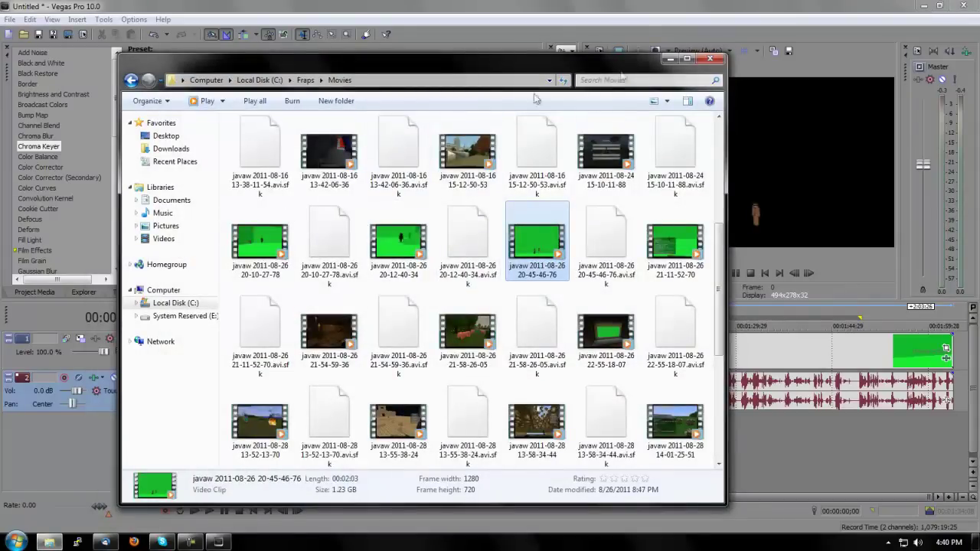
click(668, 59)
click(15, 541)
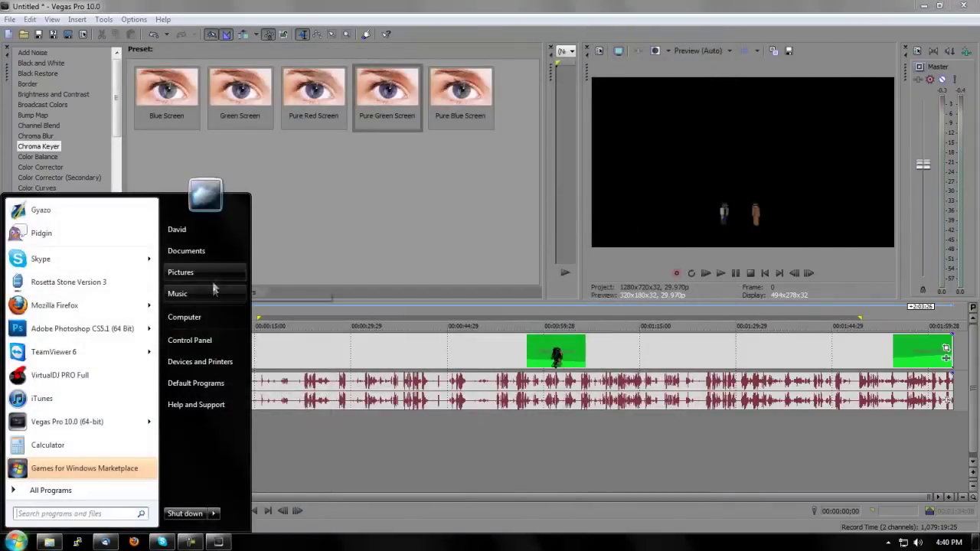
click(195, 230)
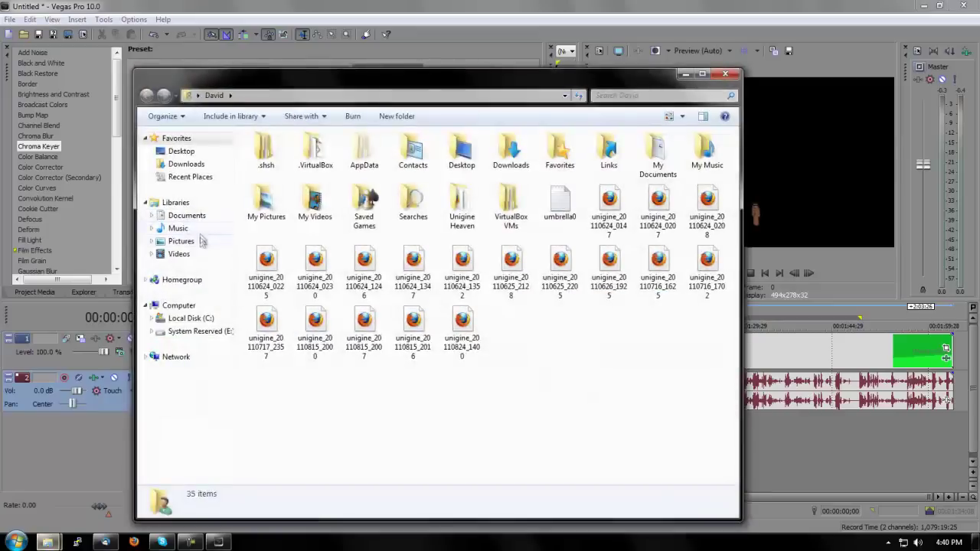
click(199, 257)
Step: Find the Tama Update video in the Videos library and place it on new tracks below the keyed footage
click(481, 277)
scroll(483, 278, down, 5)
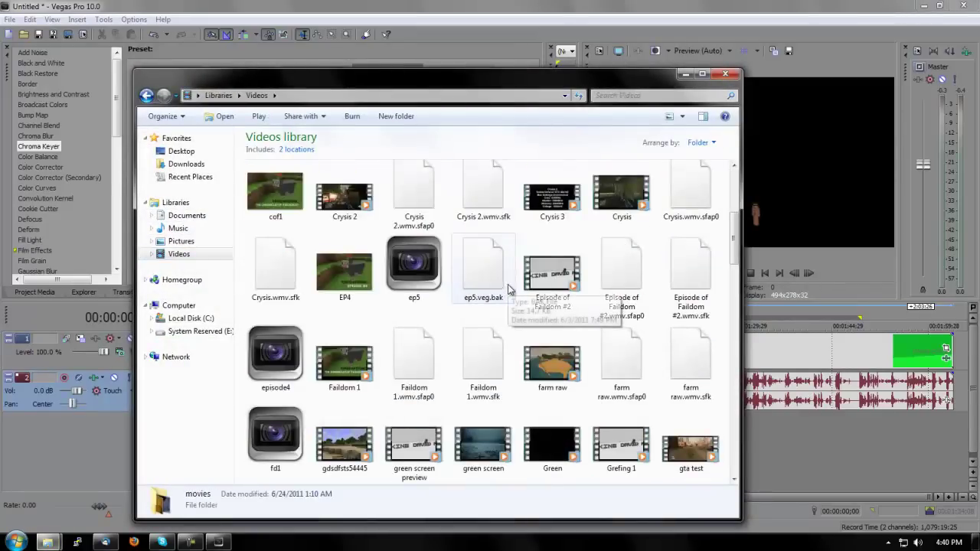
scroll(555, 312, down, 15)
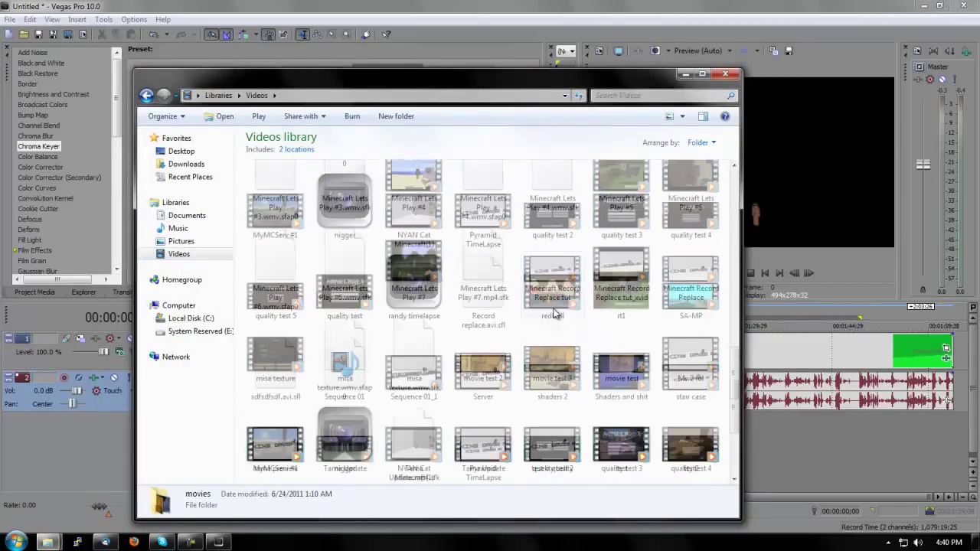
scroll(555, 312, up, 8)
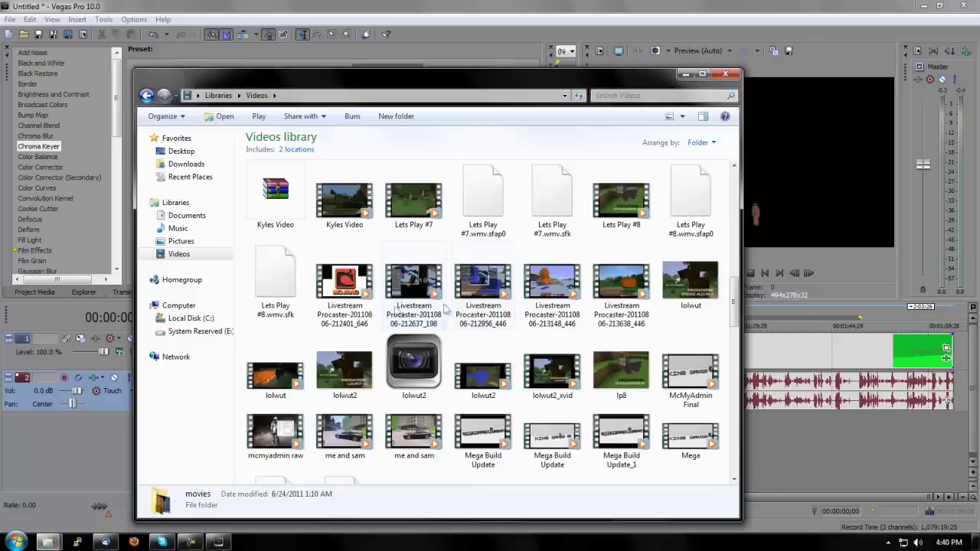
click(568, 300)
scroll(571, 302, down, 6)
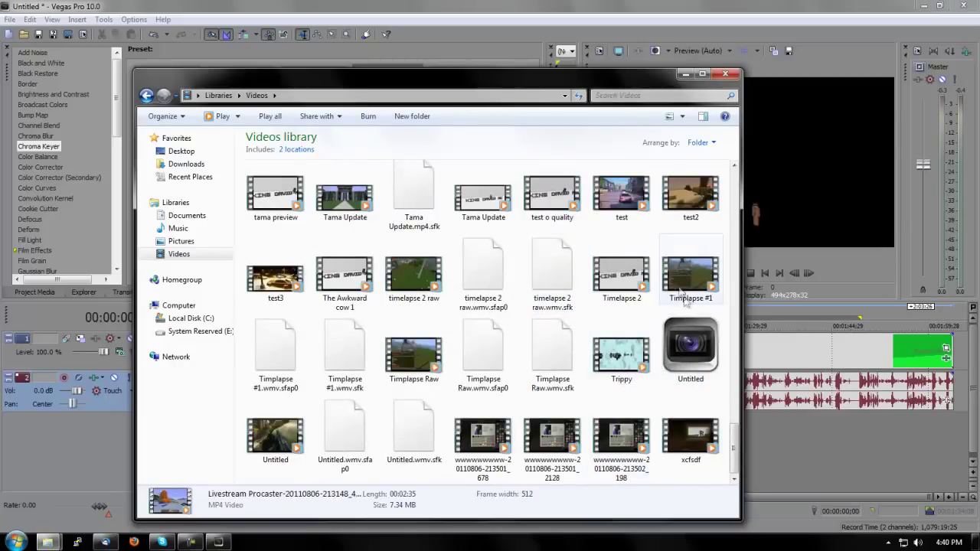
drag(353, 82, 667, 84)
drag(658, 213, 230, 467)
click(366, 431)
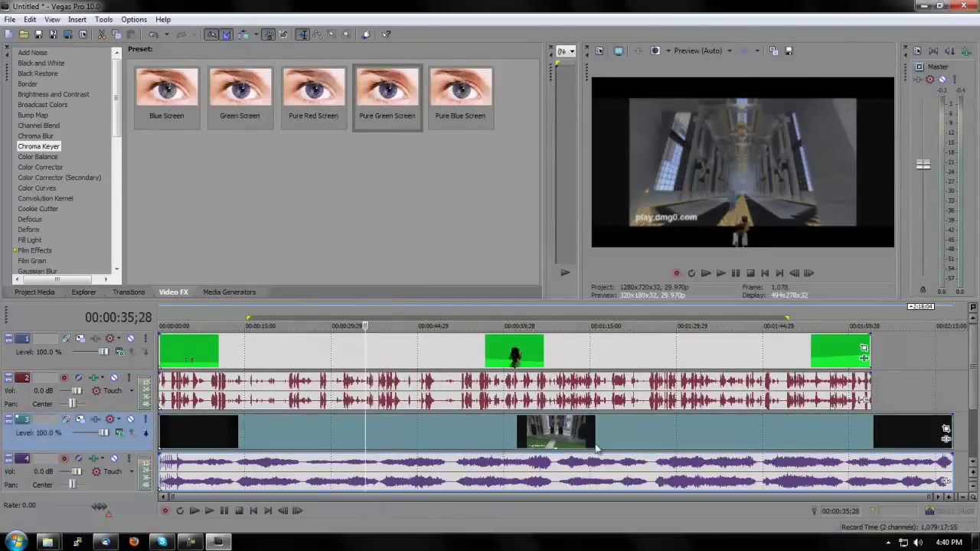
Step: Check the keyed characters over the Tama Update background, playing the composite from the start and stopping it
click(295, 448)
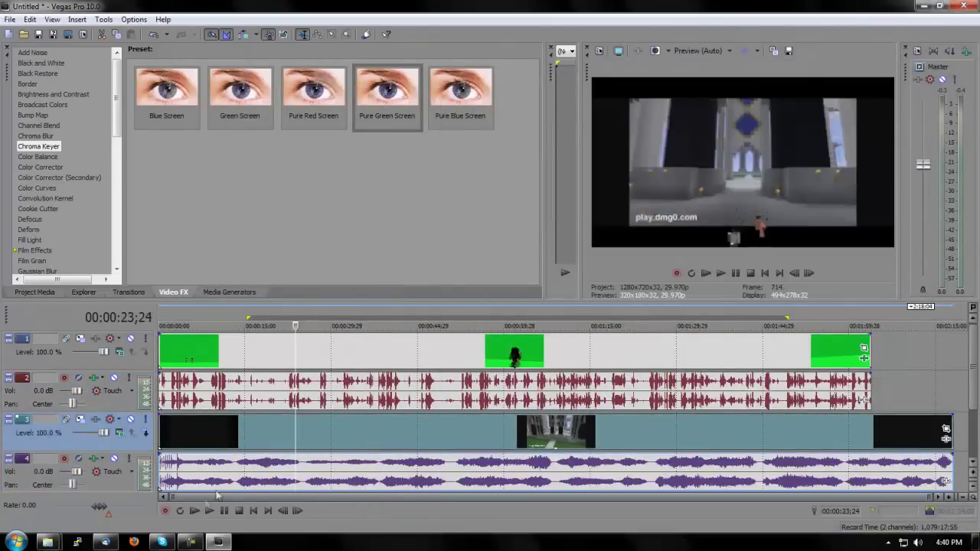
click(253, 511)
click(209, 512)
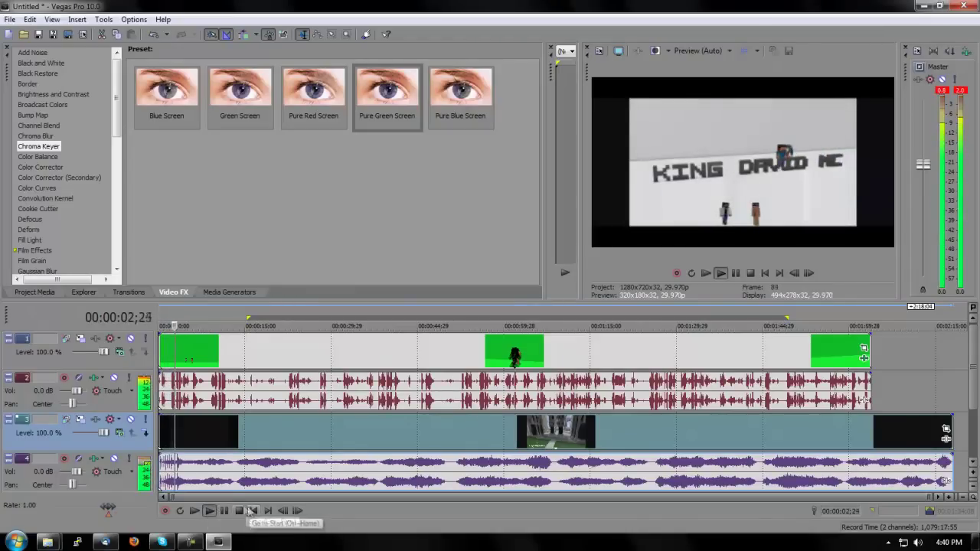
click(239, 511)
Step: Delete the Tama Update clip from the tracks below the keyed footage
click(330, 447)
key(Delete)
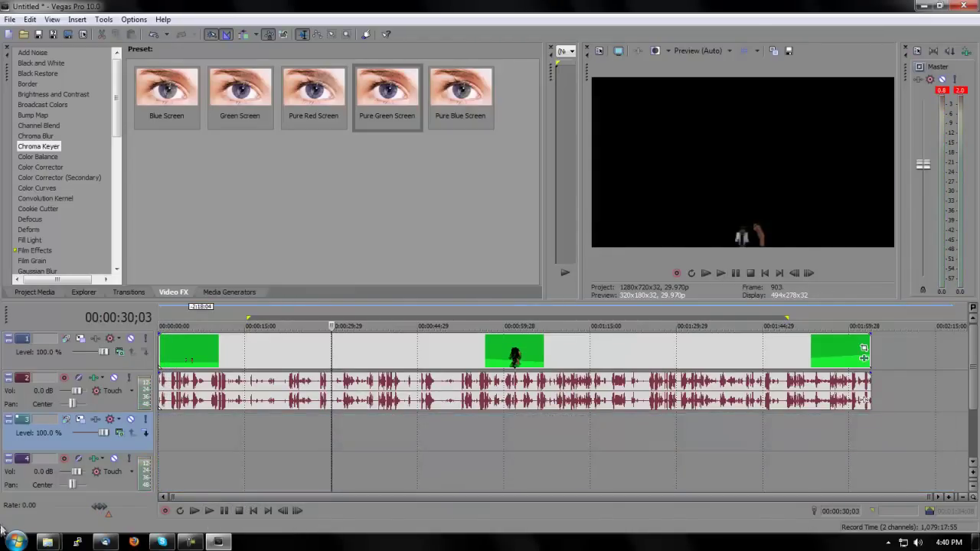
Step: Place the Untitled gameplay video from the Videos library at the start of track 3 and preview the composite at 00:00:08;22
click(47, 541)
click(237, 493)
scroll(657, 313, up, 12)
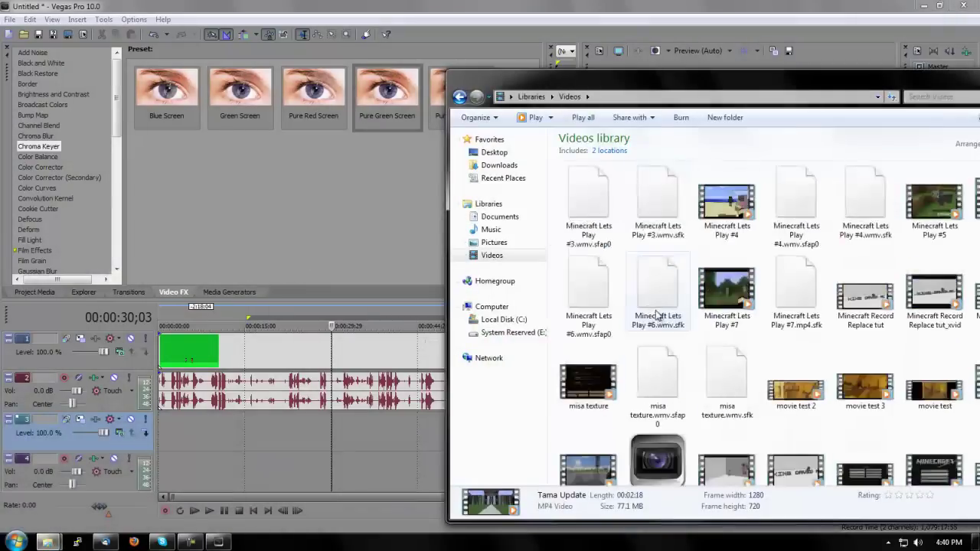
scroll(657, 306, down, 10)
scroll(656, 307, up, 5)
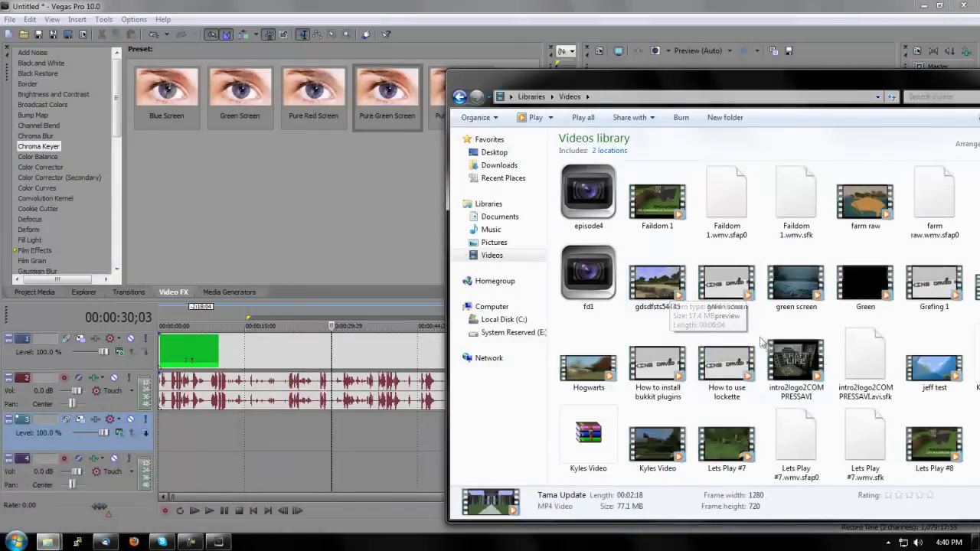
drag(783, 90, 598, 54)
scroll(597, 222, down, 10)
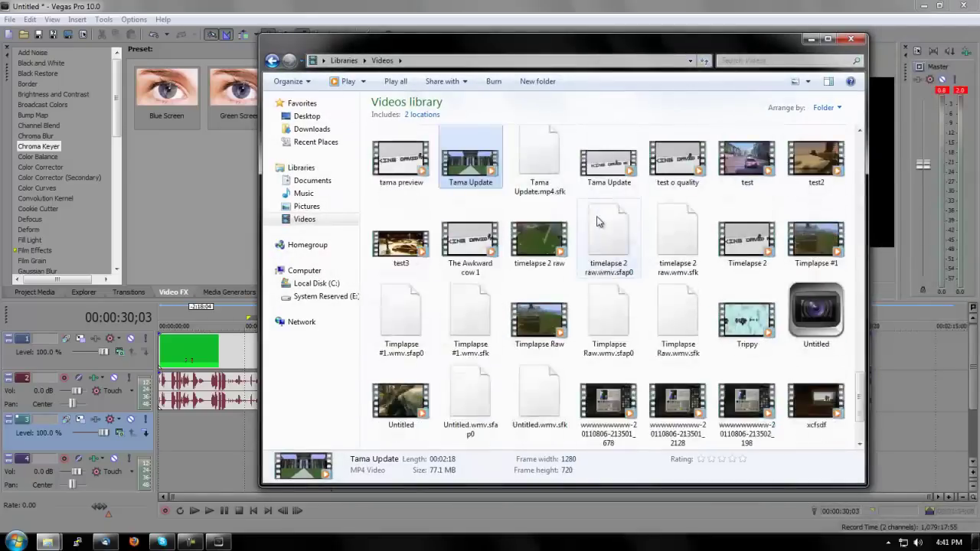
scroll(765, 331, up, 3)
scroll(766, 331, down, 3)
click(400, 403)
drag(168, 452, 200, 456)
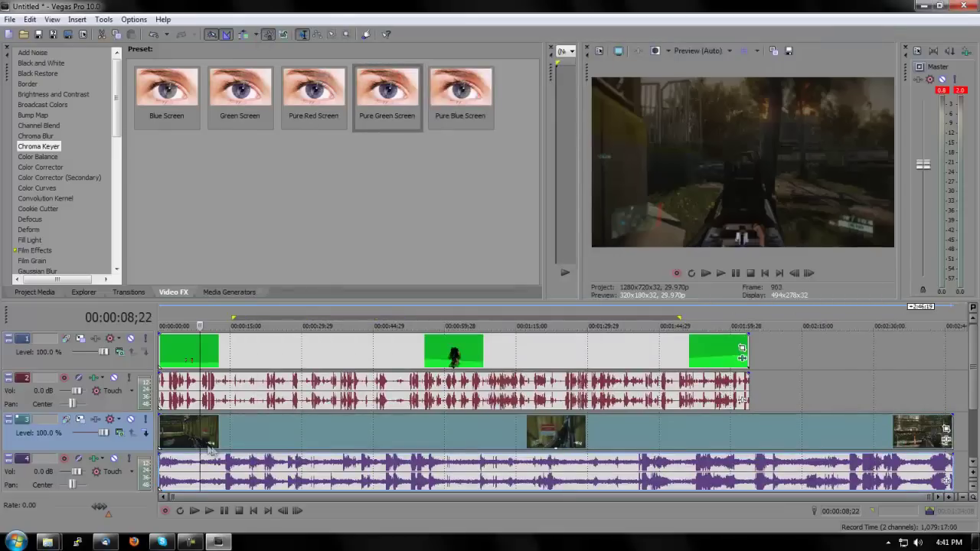
Step: Play the composite from the start and around 00:01:03;00, lowering the volume of audio track 2 to -Inf
click(253, 511)
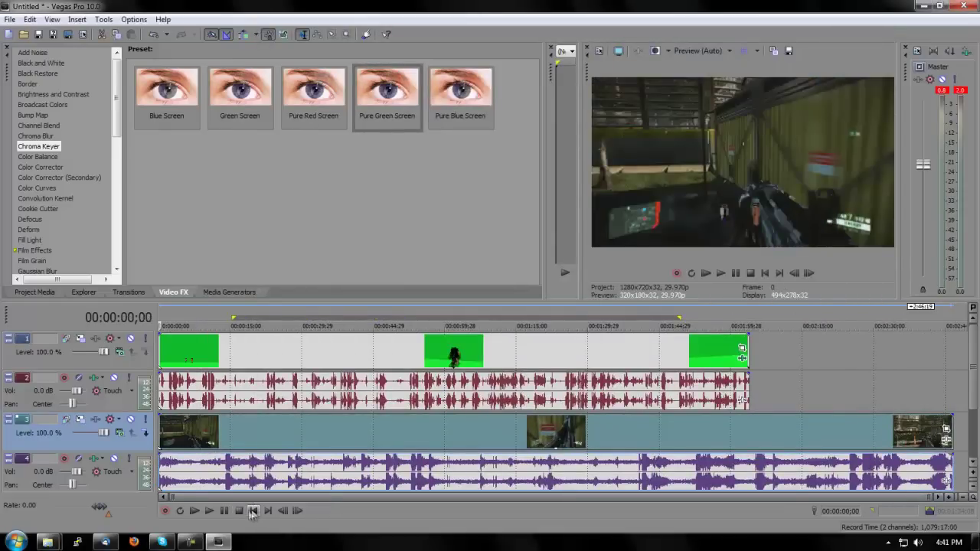
click(209, 511)
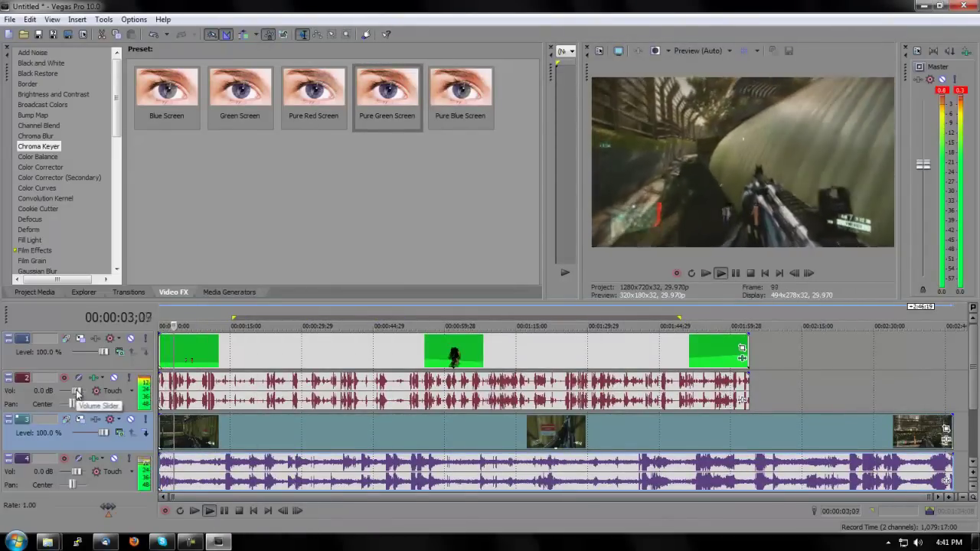
drag(77, 391, 57, 390)
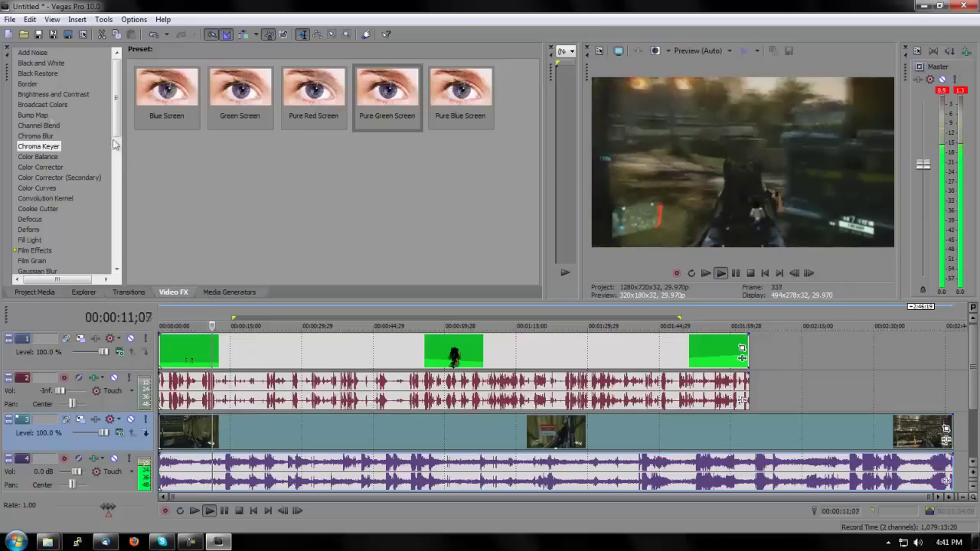
key(alt+f)
click(459, 315)
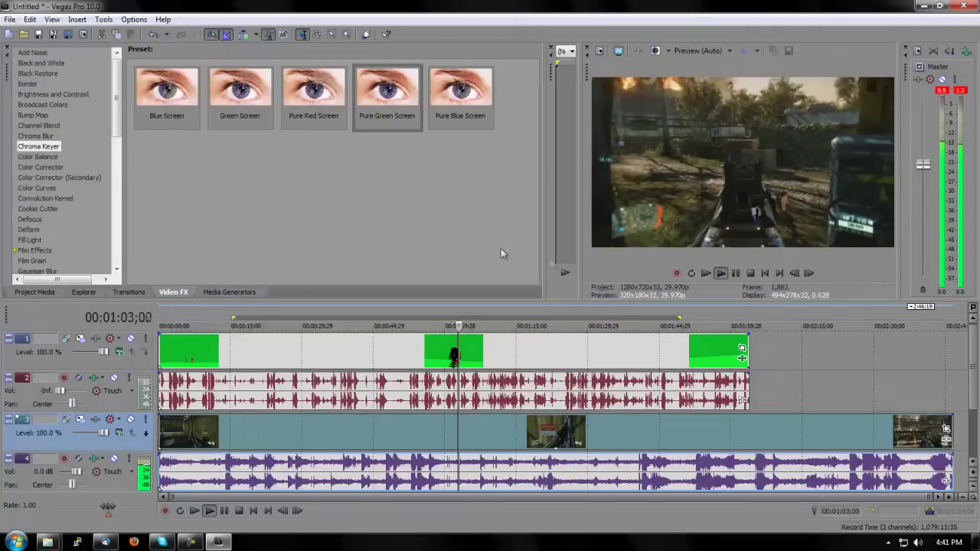
key(space)
Step: Delete the Untitled gameplay clip and the keyed character footage, leaving all four tracks empty
double_click(950, 448)
key(Delete)
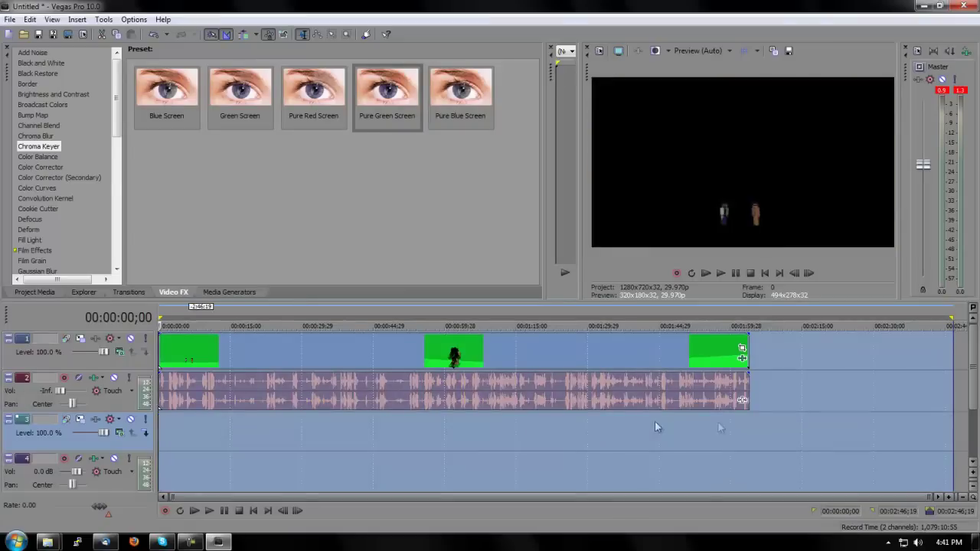
click(482, 372)
key(Delete)
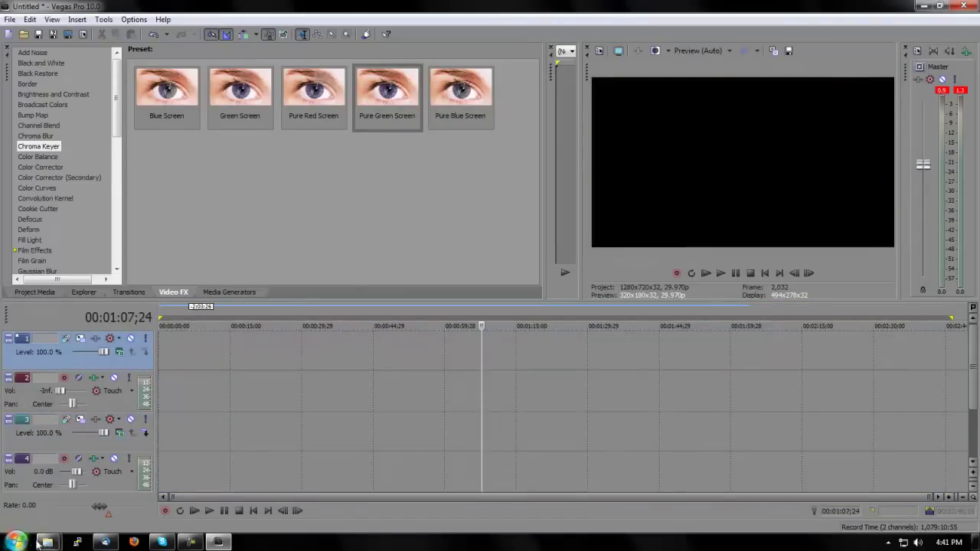
mouse_move(47, 540)
click(53, 461)
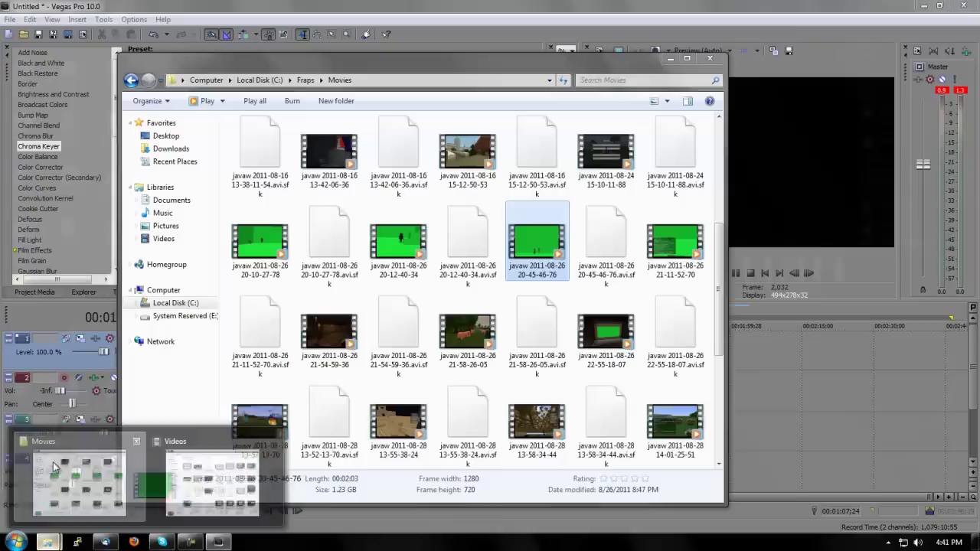
scroll(536, 414, down, 5)
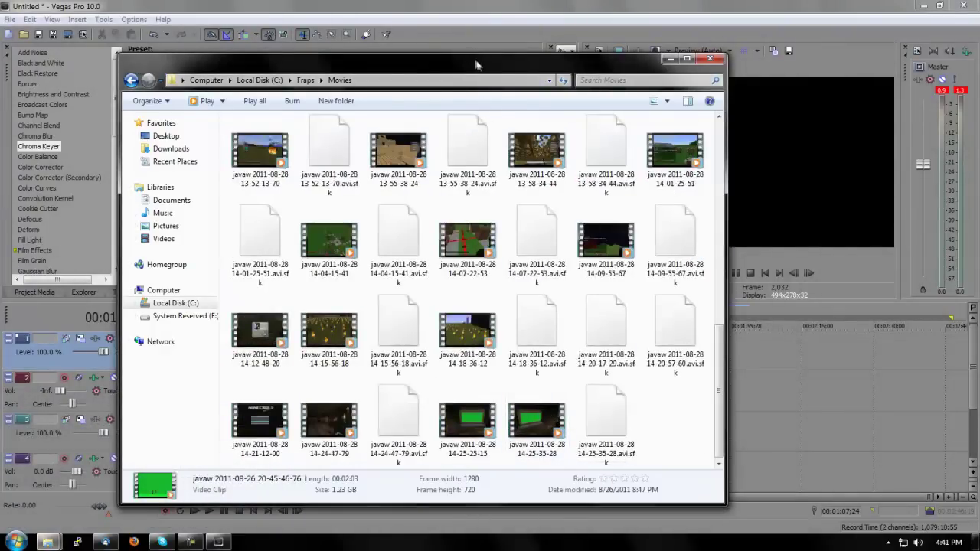
drag(476, 65, 791, 70)
click(785, 434)
drag(831, 436, 249, 372)
drag(152, 367, 159, 366)
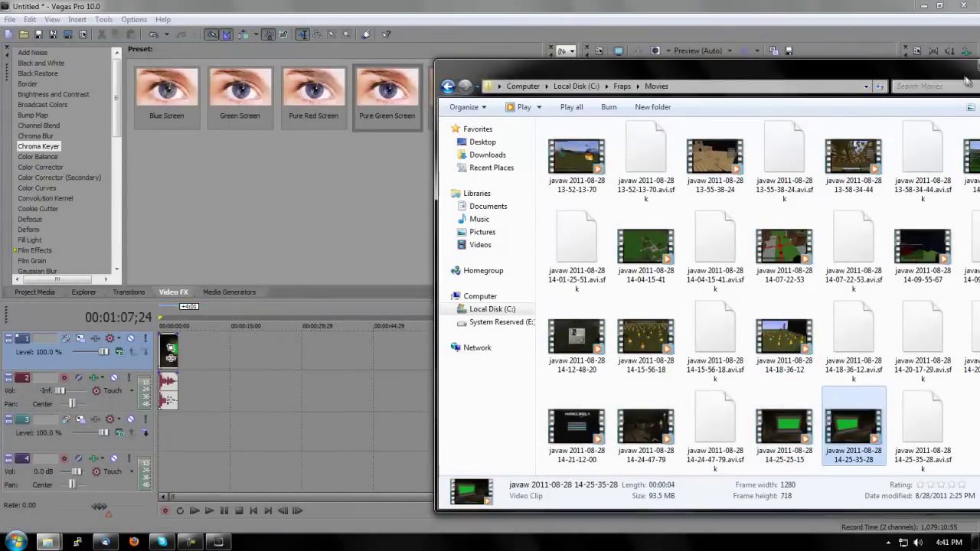
drag(966, 75, 635, 66)
click(710, 60)
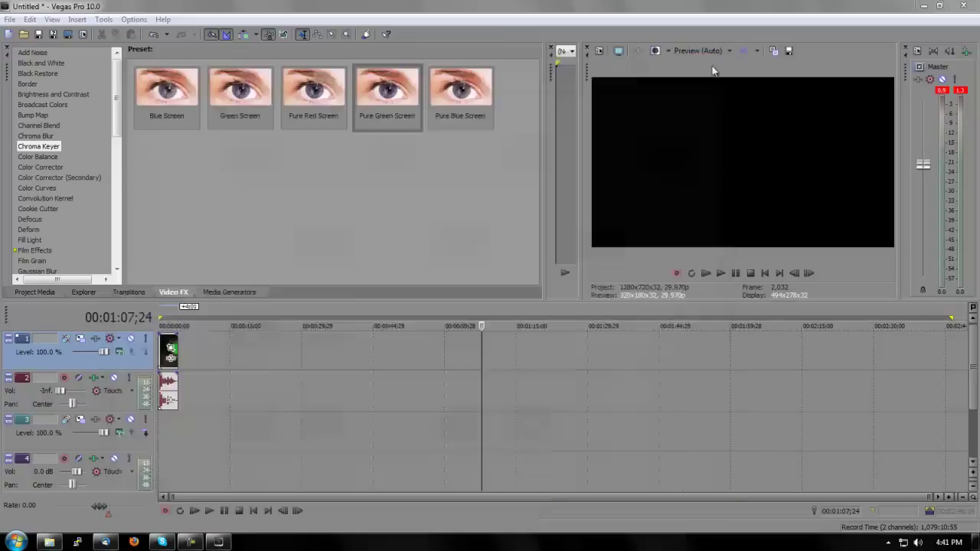
Step: Preview the new green-screen room clip from the start and stop playback
click(254, 511)
key(space)
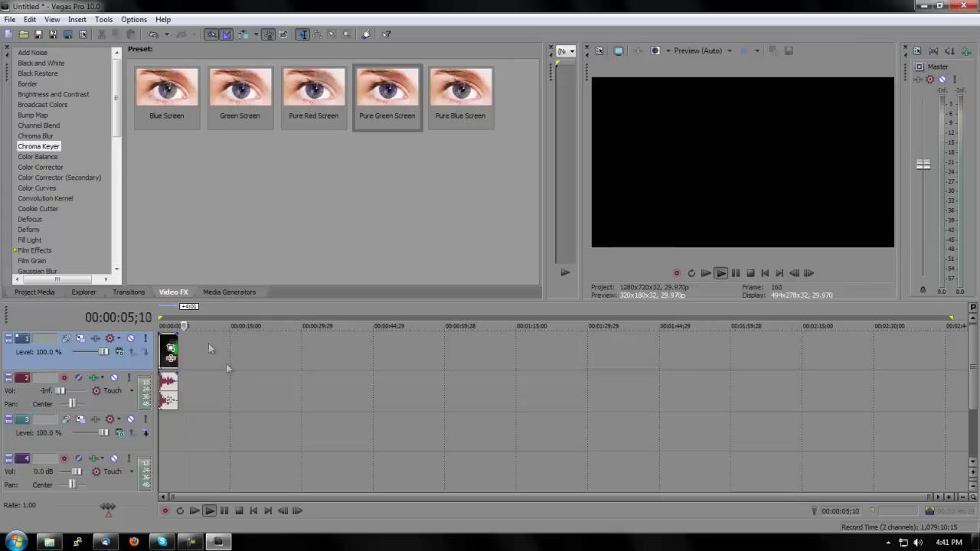
click(238, 511)
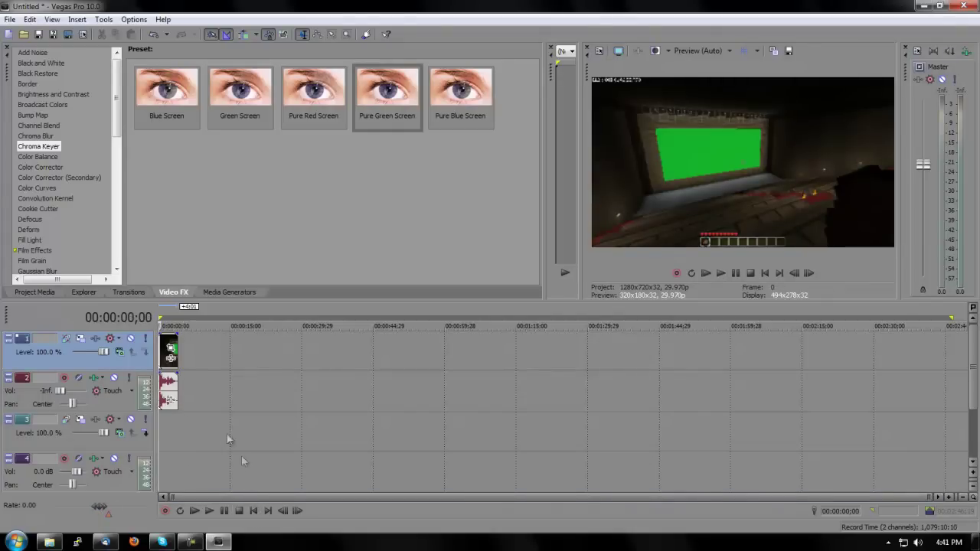
Step: Apply the Chroma Keyer's Green Screen preset to the clip on track 1 and show only the mask
drag(234, 102, 229, 137)
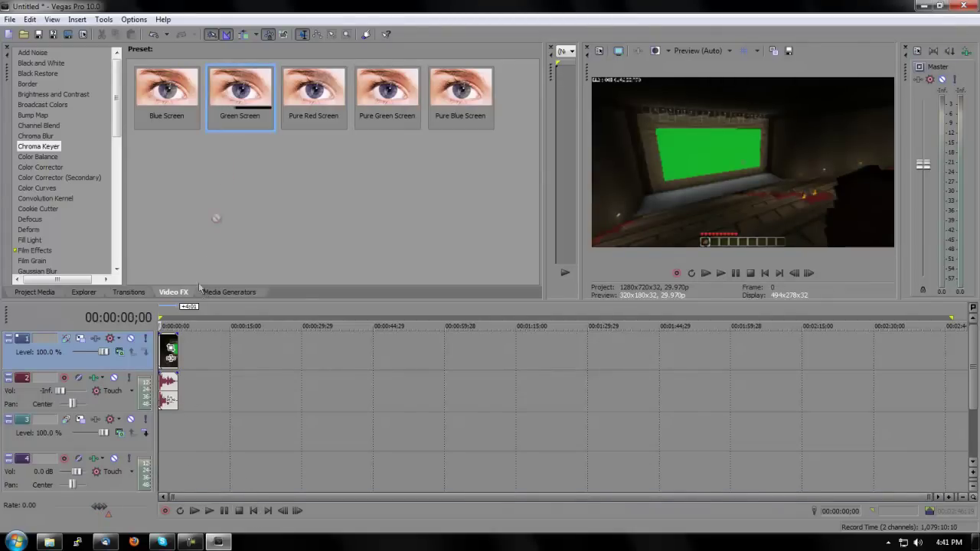
drag(170, 349, 168, 349)
click(203, 342)
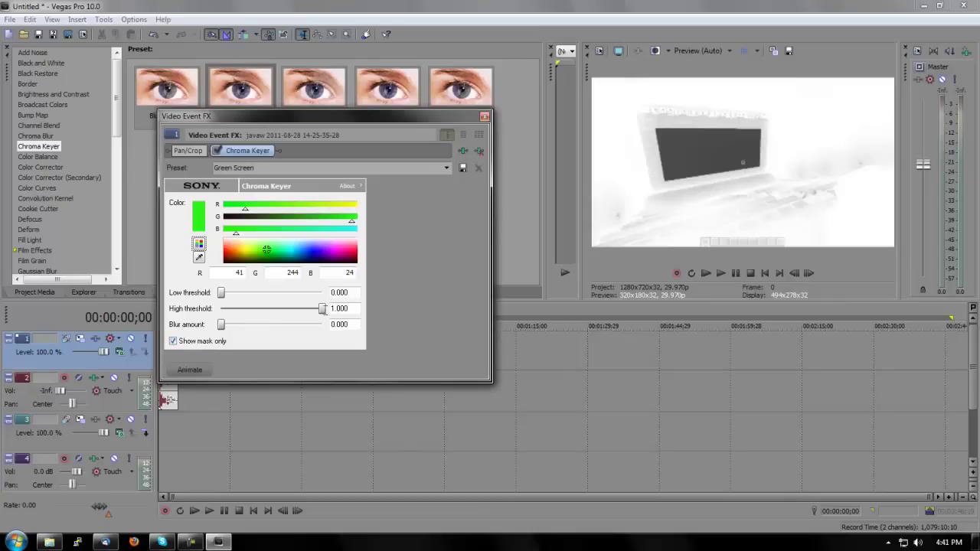
Step: Set the keyer's high threshold to 0.781 and low threshold to 0.296, then turn off the mask-only view and close the effect settings
drag(325, 312, 306, 311)
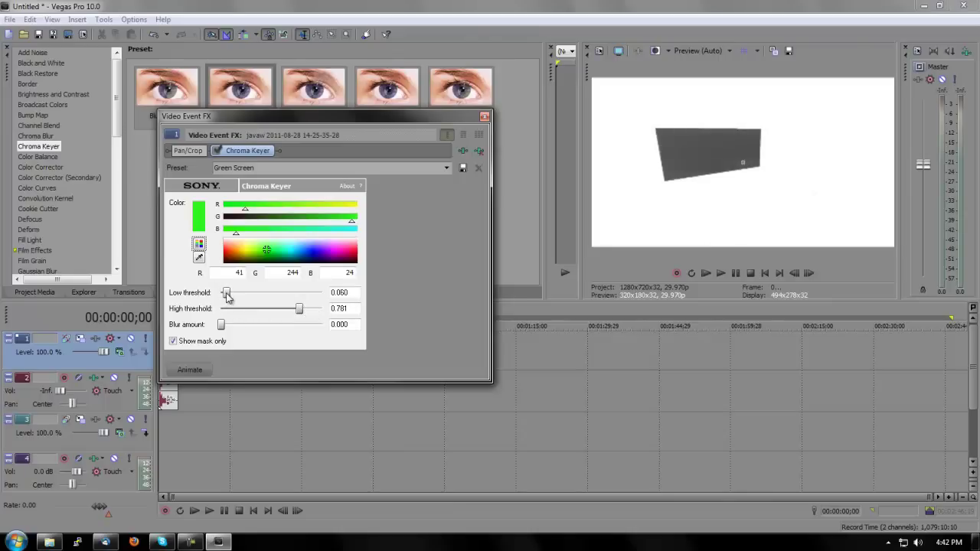
drag(232, 297, 250, 291)
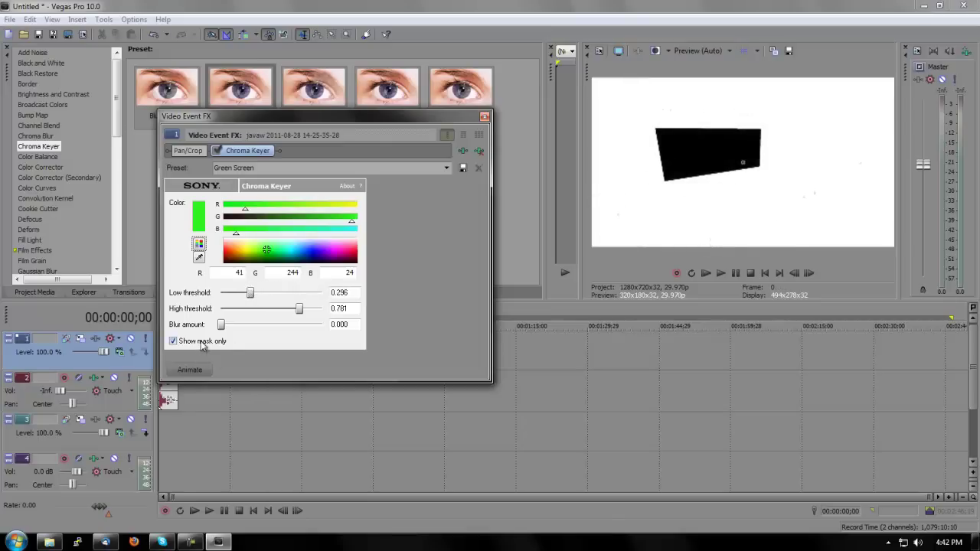
click(202, 342)
click(483, 116)
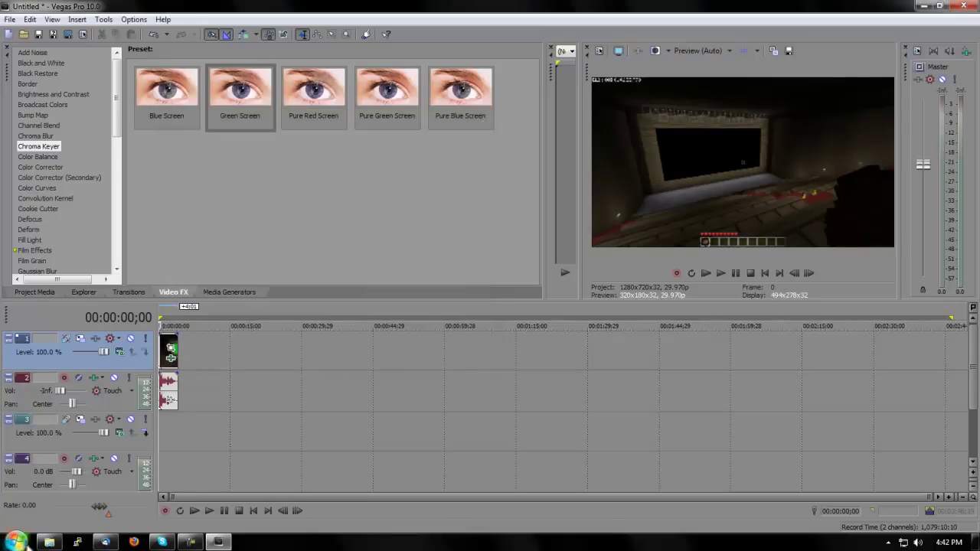
Step: Place the test3 video from the Videos library at the start of track 3 and play the composite briefly
click(49, 543)
drag(539, 237, 222, 404)
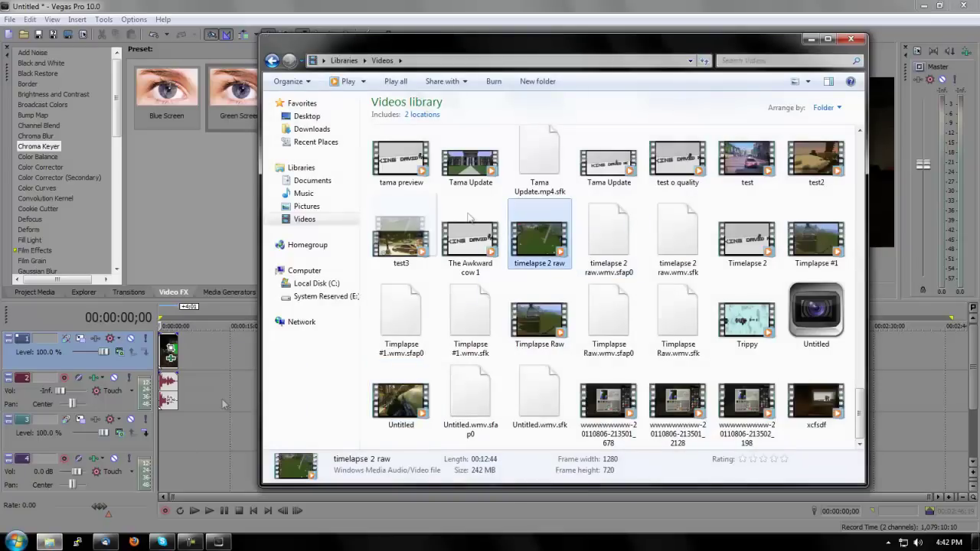
drag(401, 243, 177, 440)
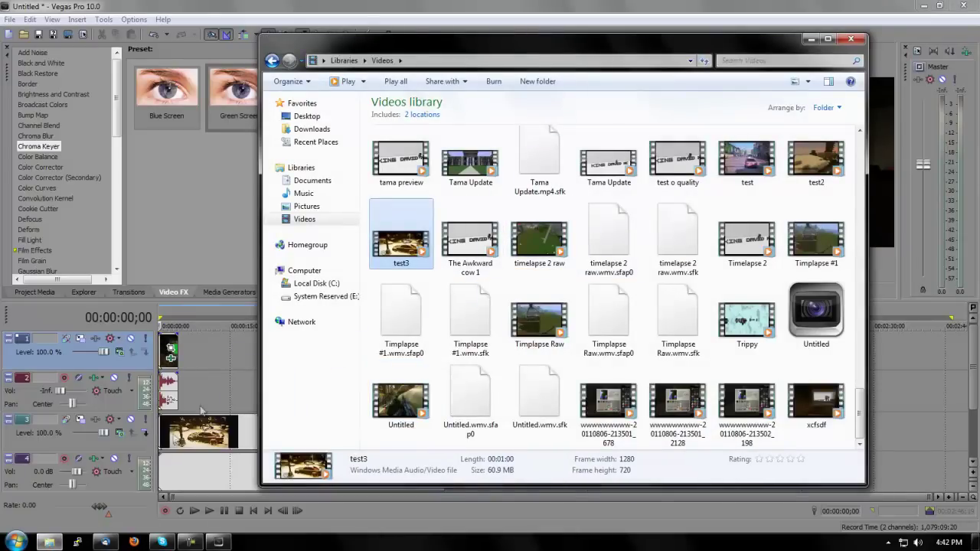
click(486, 252)
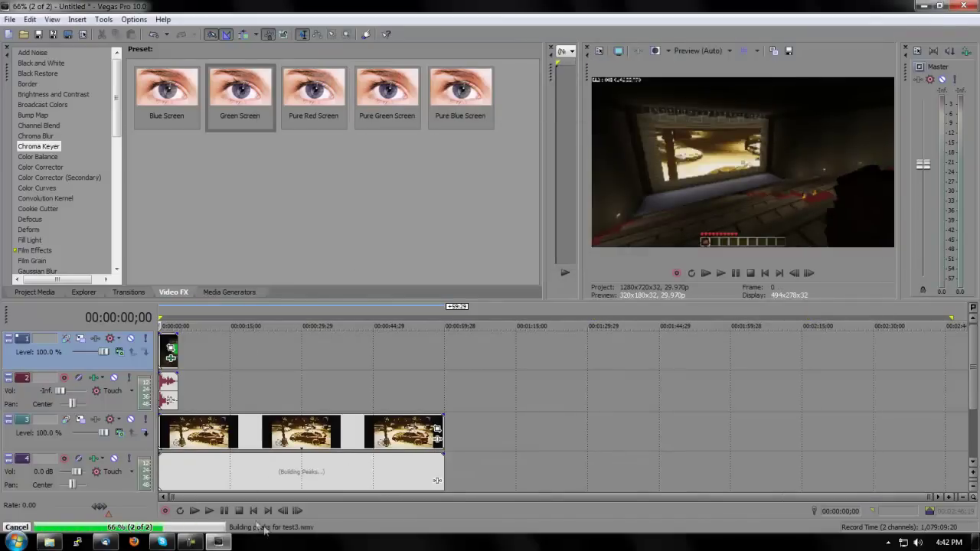
key(space)
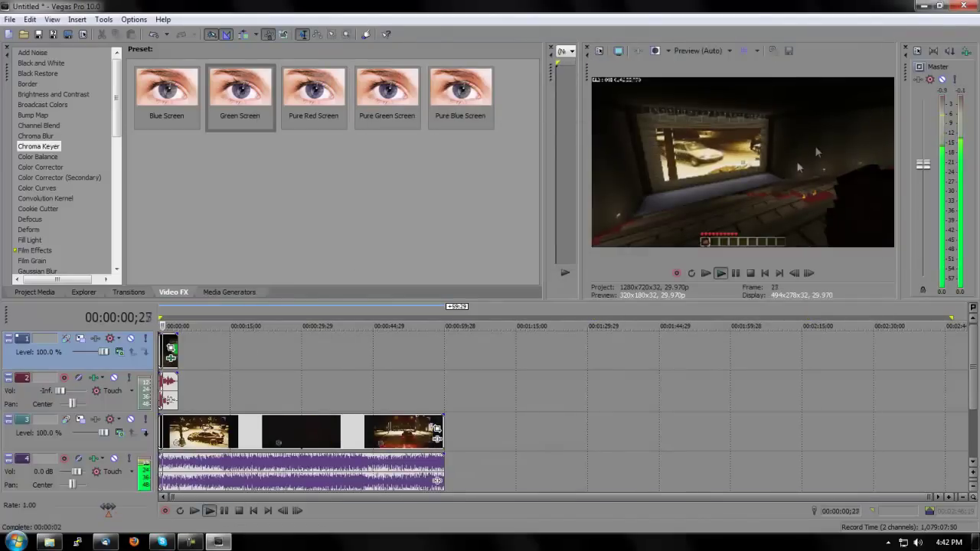
click(242, 512)
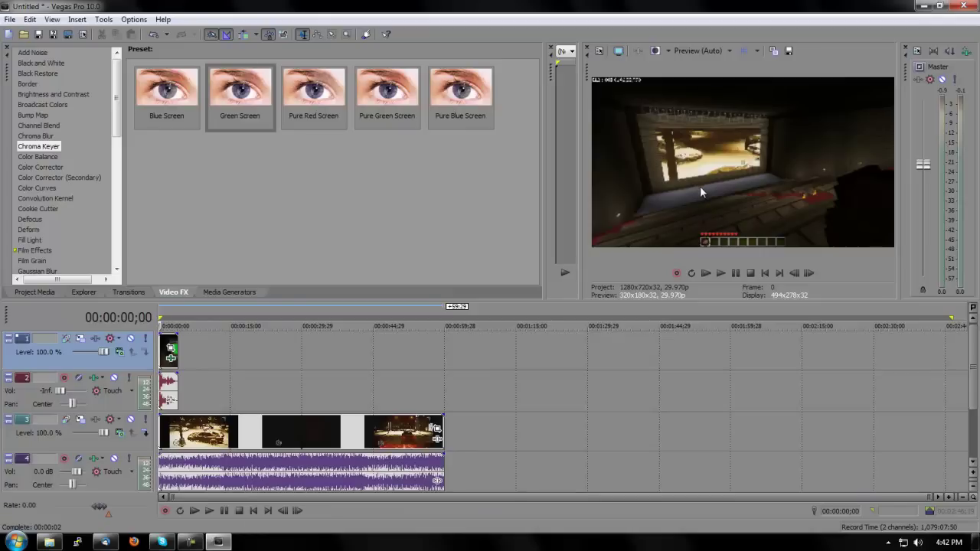
mouse_move(196, 544)
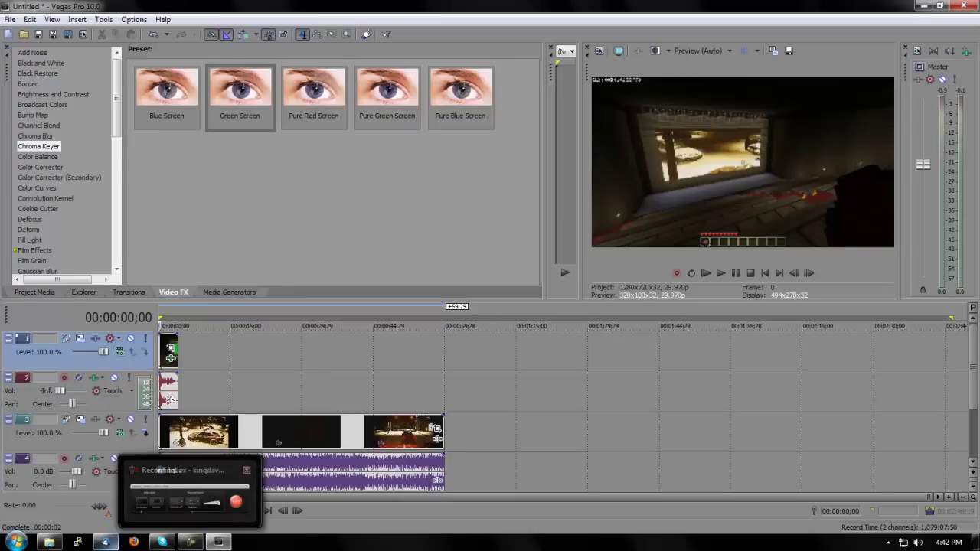
mouse_move(162, 542)
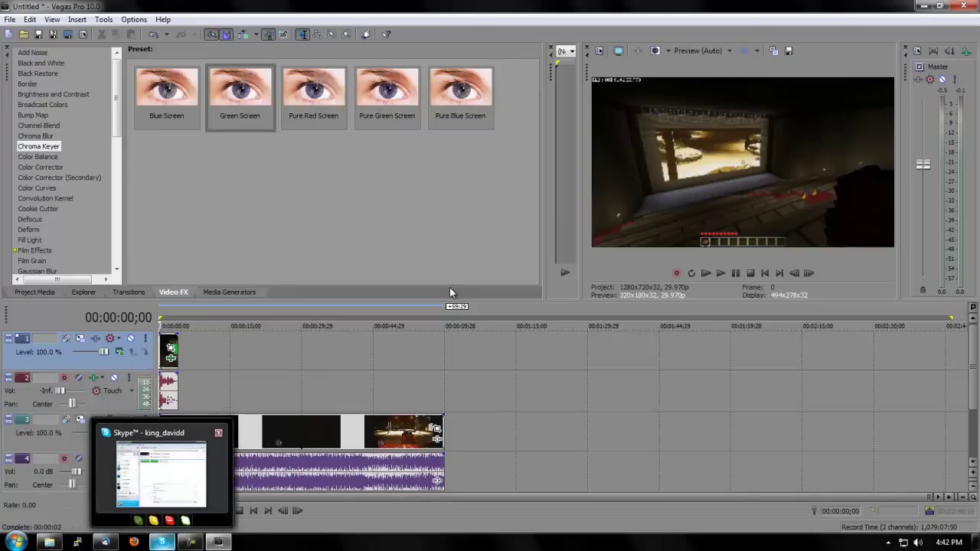
click(190, 542)
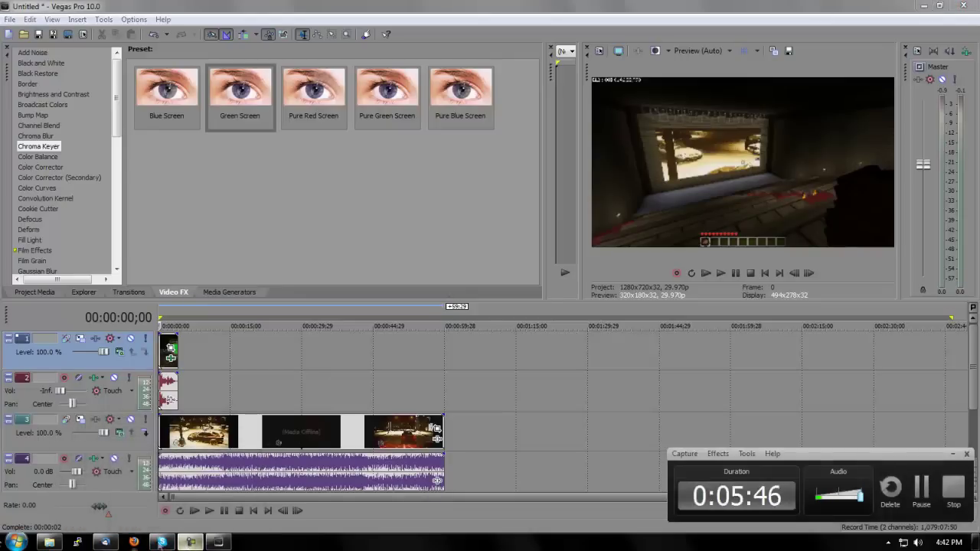